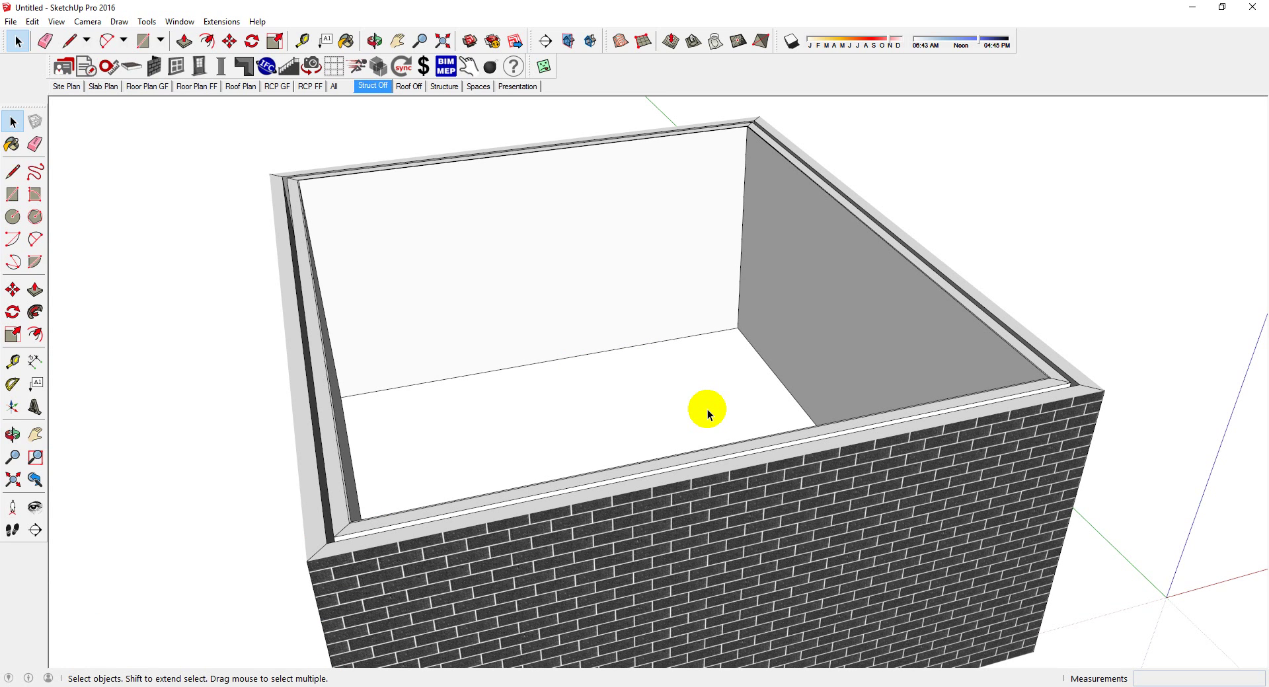
Step: Generate a floor face from the connected brick walls
{"action": "scroll", "coordinate": [304, 580], "scroll_direction": "up", "scroll_amount": 5}
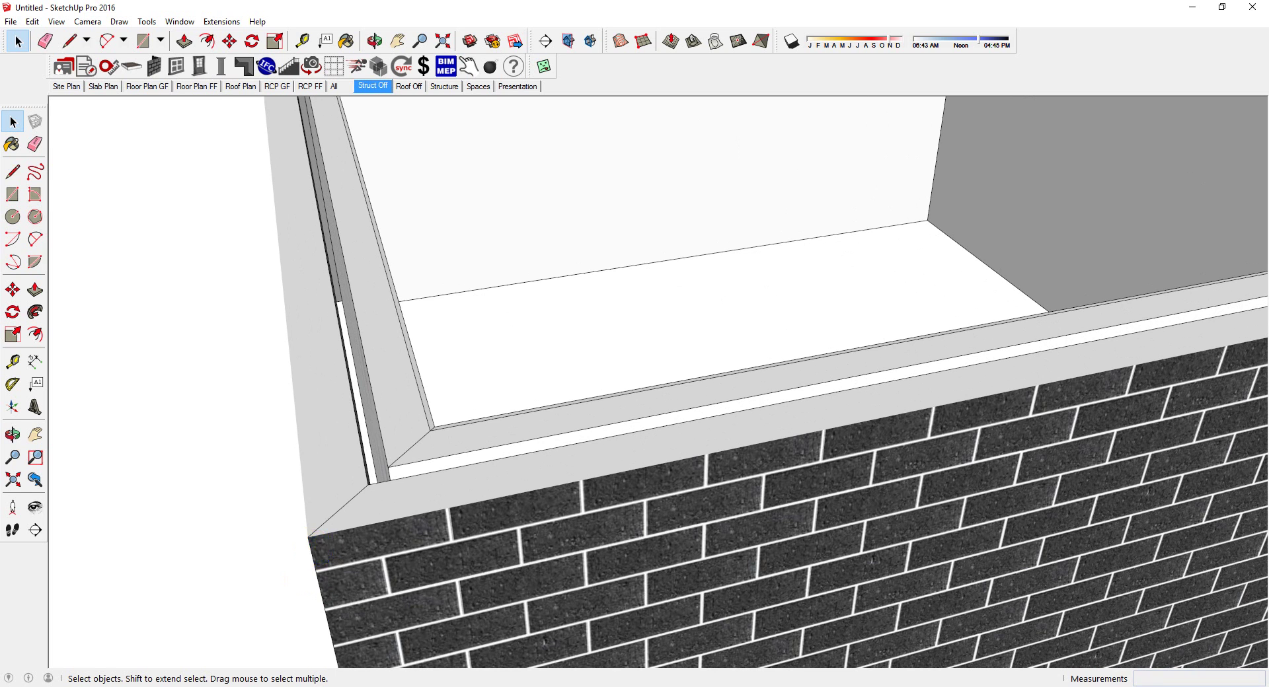
{"action": "key", "text": "shift+z"}
{"action": "middle_click_drag", "start_coordinate": [653, 499], "coordinate": [751, 338]}
{"action": "right_click", "coordinate": [751, 341]}
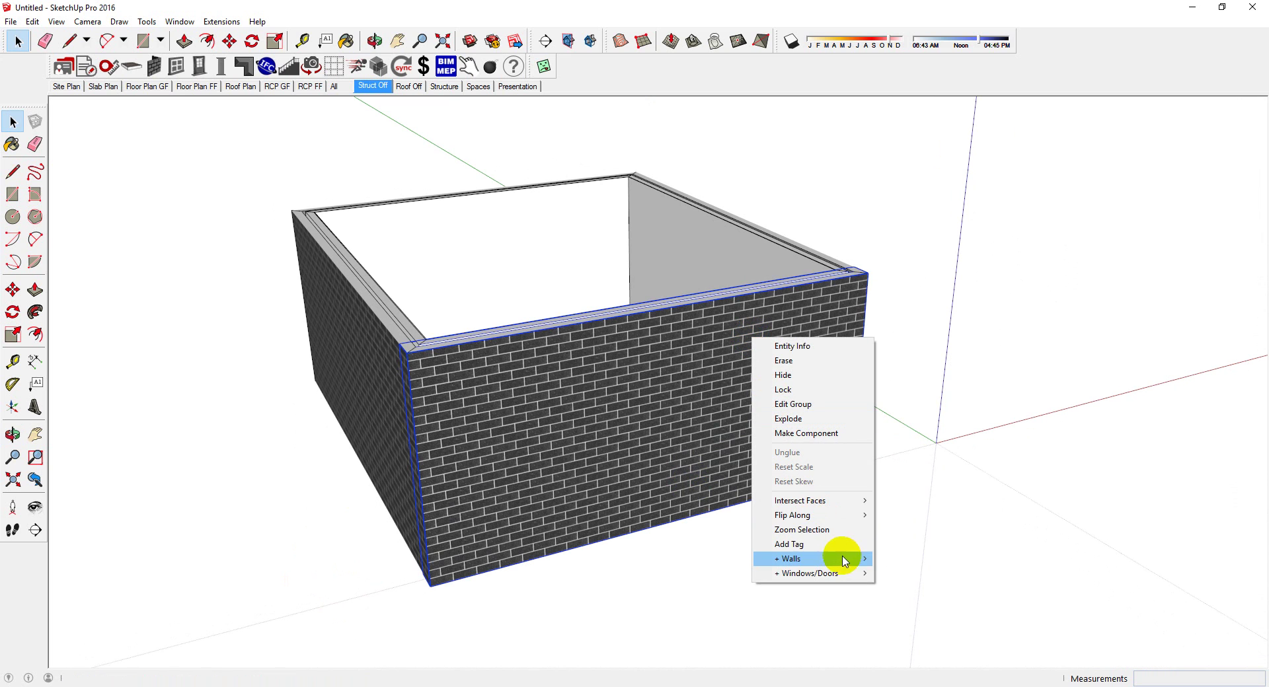
{"action": "mouse_move", "coordinate": [846, 559]}
{"action": "mouse_move", "coordinate": [924, 639]}
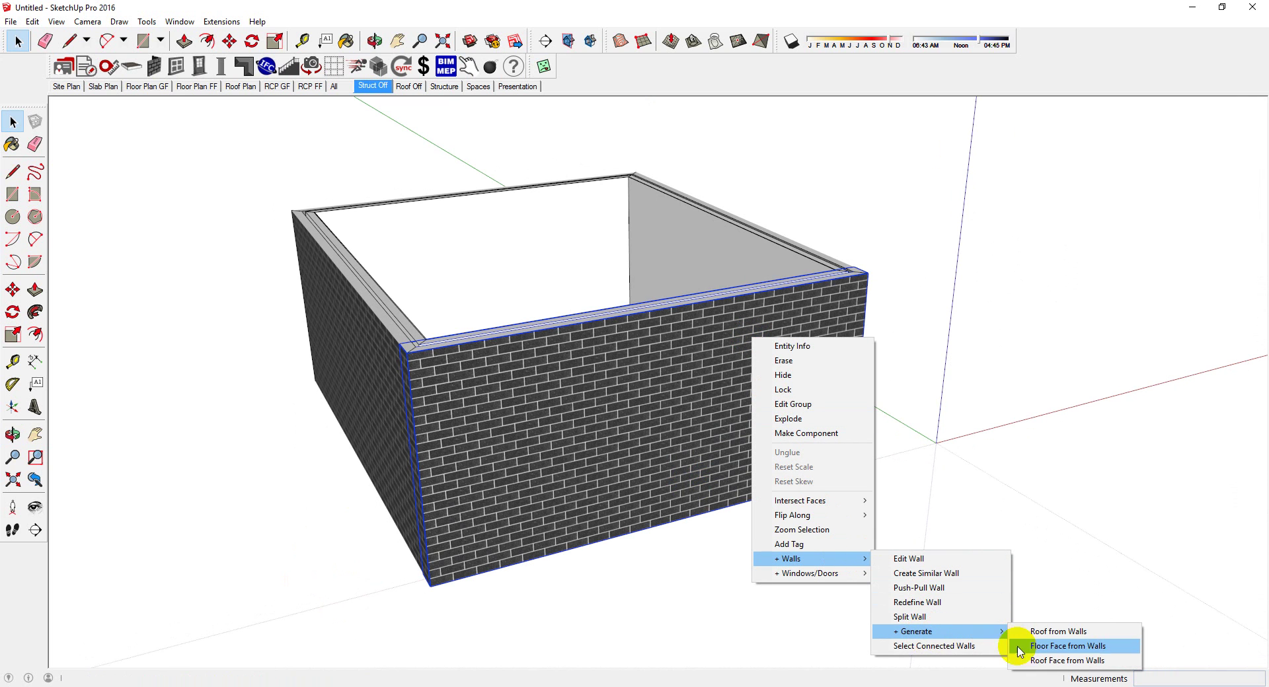
{"action": "left_click", "coordinate": [1064, 648]}
{"action": "middle_click_drag", "start_coordinate": [561, 297], "coordinate": [538, 391]}
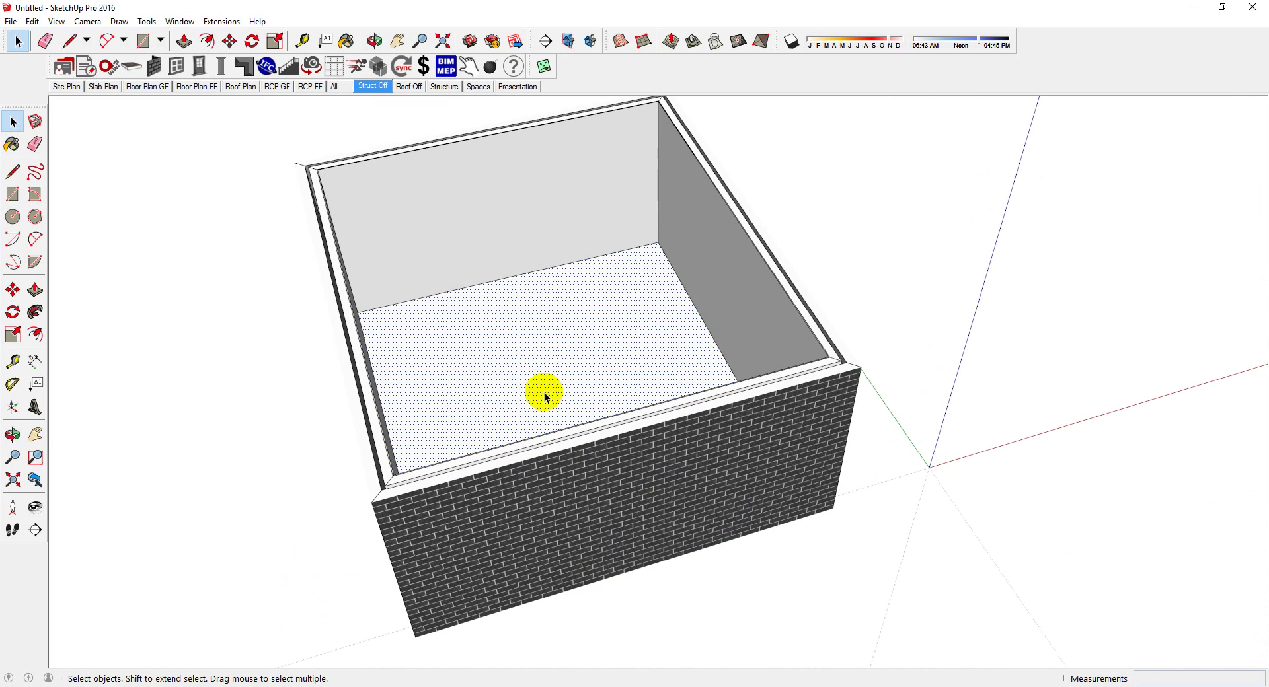
Step: Create a 200 mm thick concrete slab on the floor face, with 300 x 350 mm footings and a 150 x 172 mm recess
{"action": "left_click", "coordinate": [130, 66]}
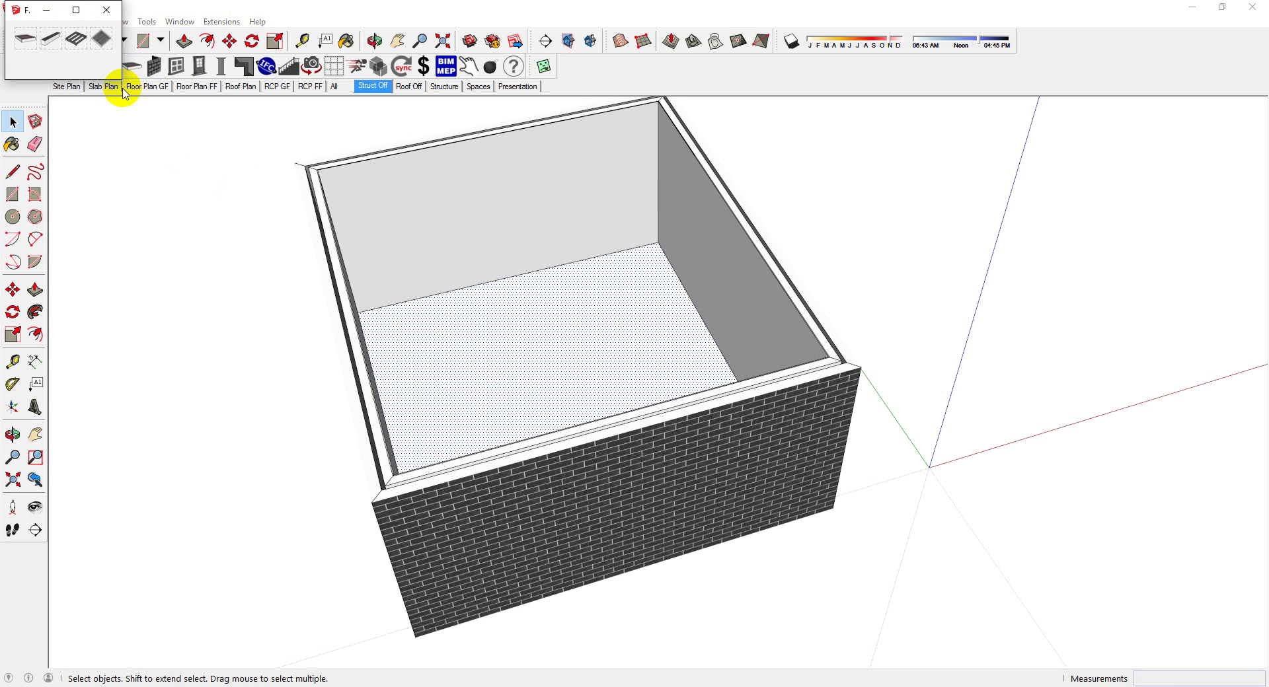
{"action": "left_click", "coordinate": [26, 40]}
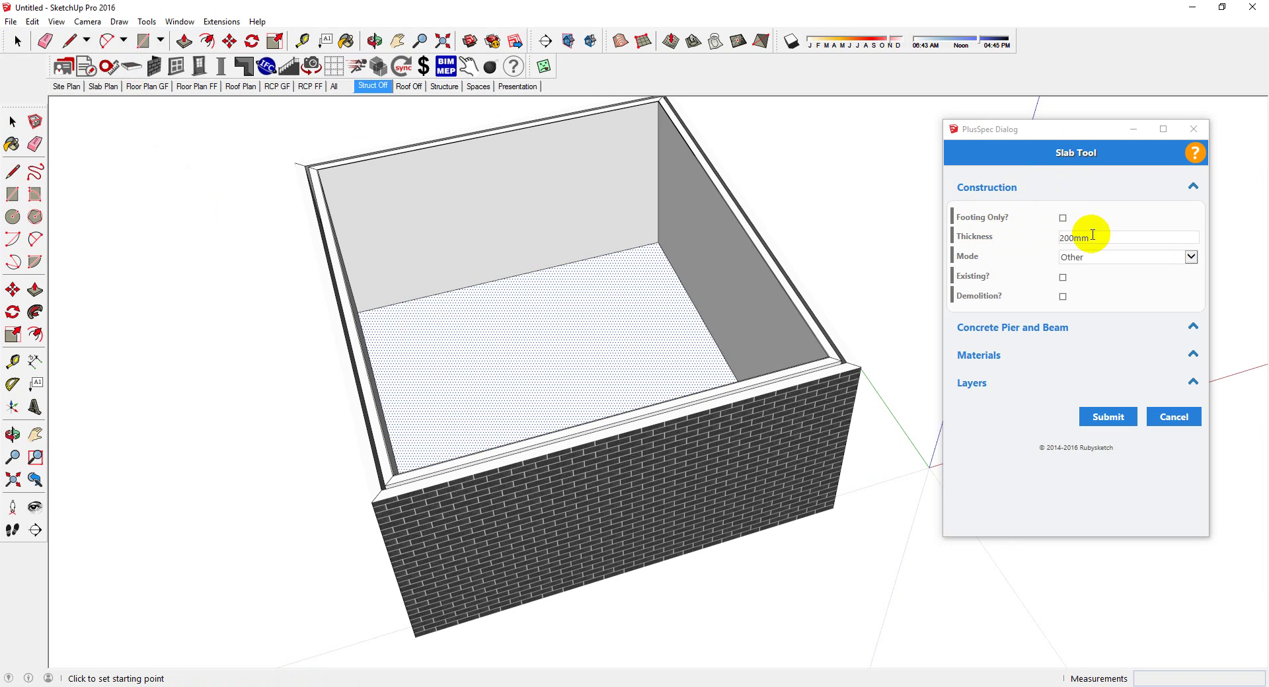
{"action": "left_click", "coordinate": [1011, 327]}
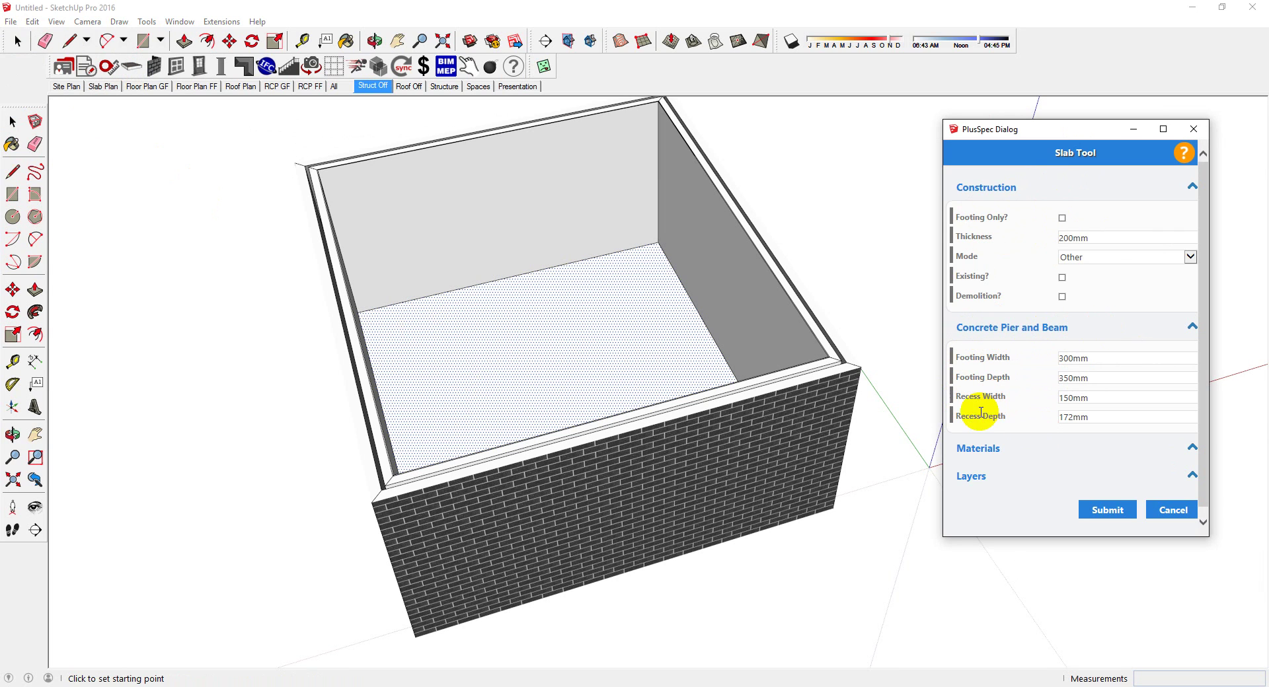
{"action": "left_click", "coordinate": [1025, 448]}
{"action": "scroll", "coordinate": [1043, 406], "scroll_direction": "down", "scroll_amount": 4}
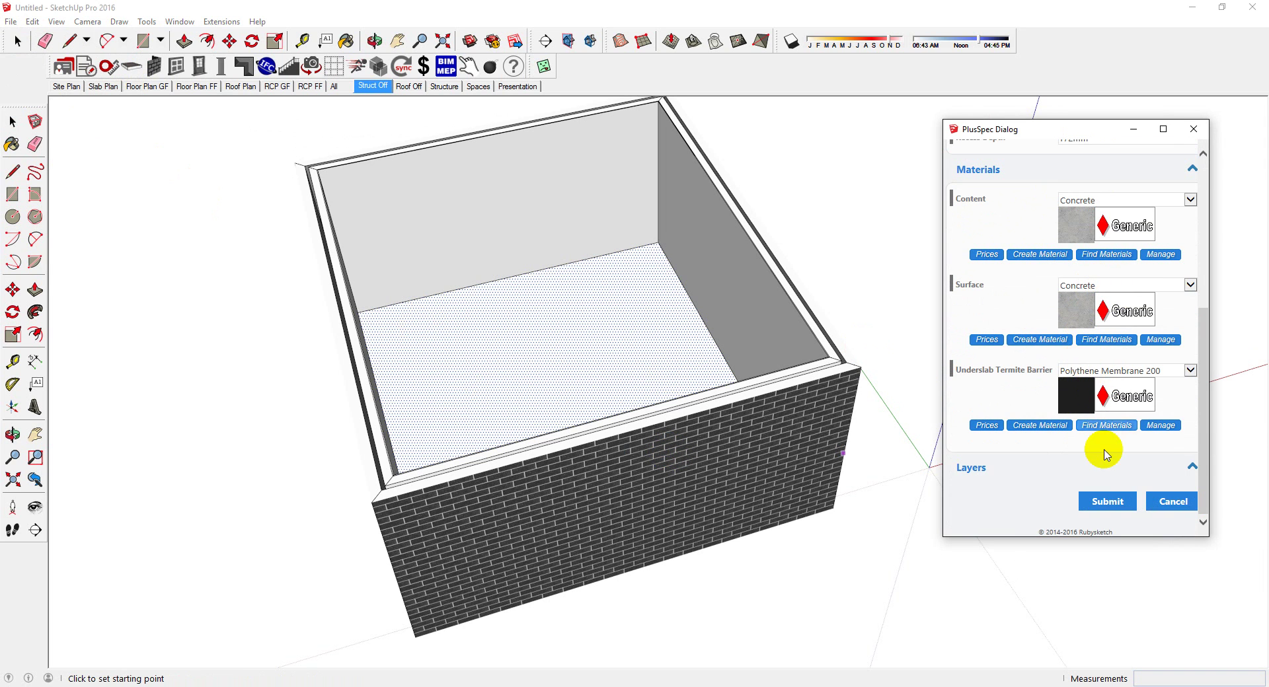
{"action": "left_click", "coordinate": [1113, 494]}
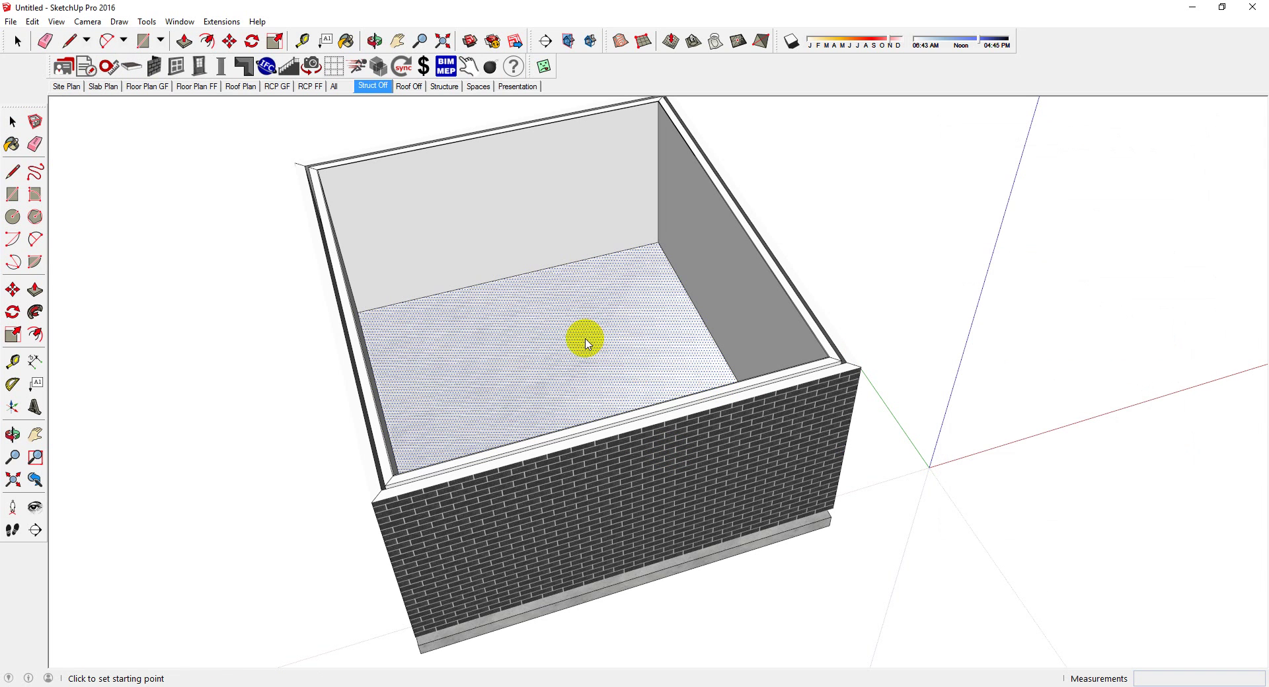
Step: Delete the floor face covering the slab, inspect the footings, and delete the concrete slab
{"action": "middle_click_drag", "start_coordinate": [502, 377], "coordinate": [528, 410]}
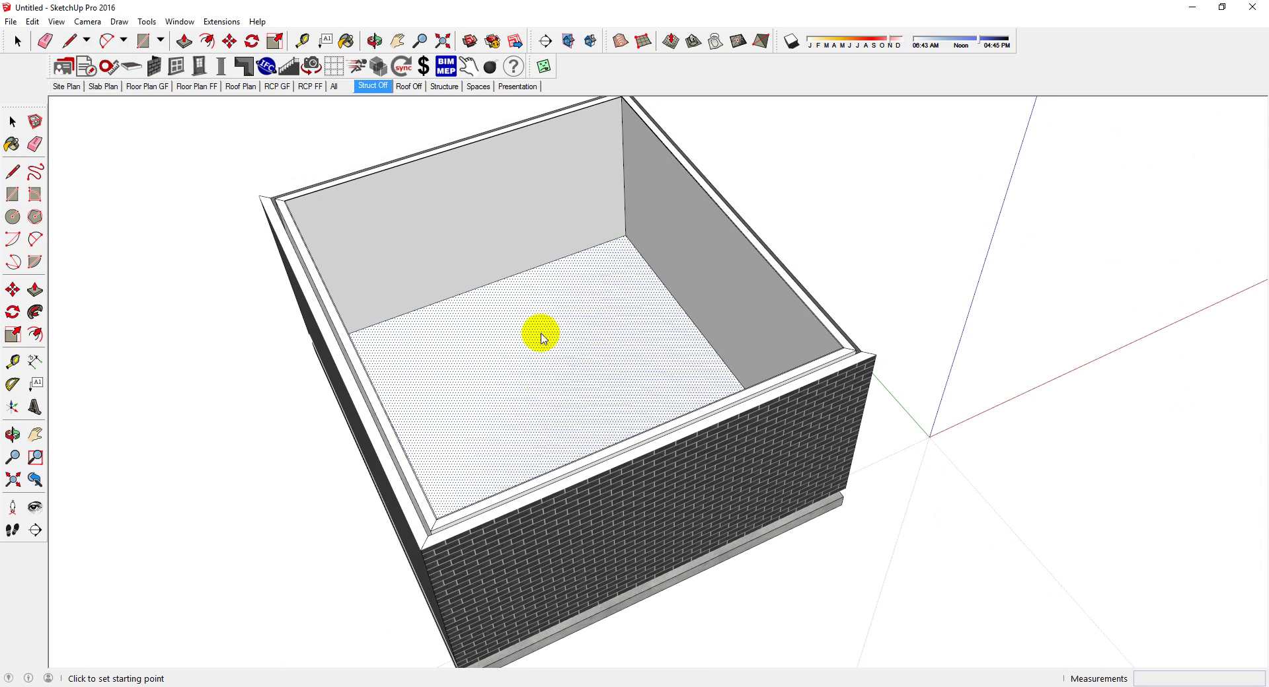
{"action": "key", "text": "space"}
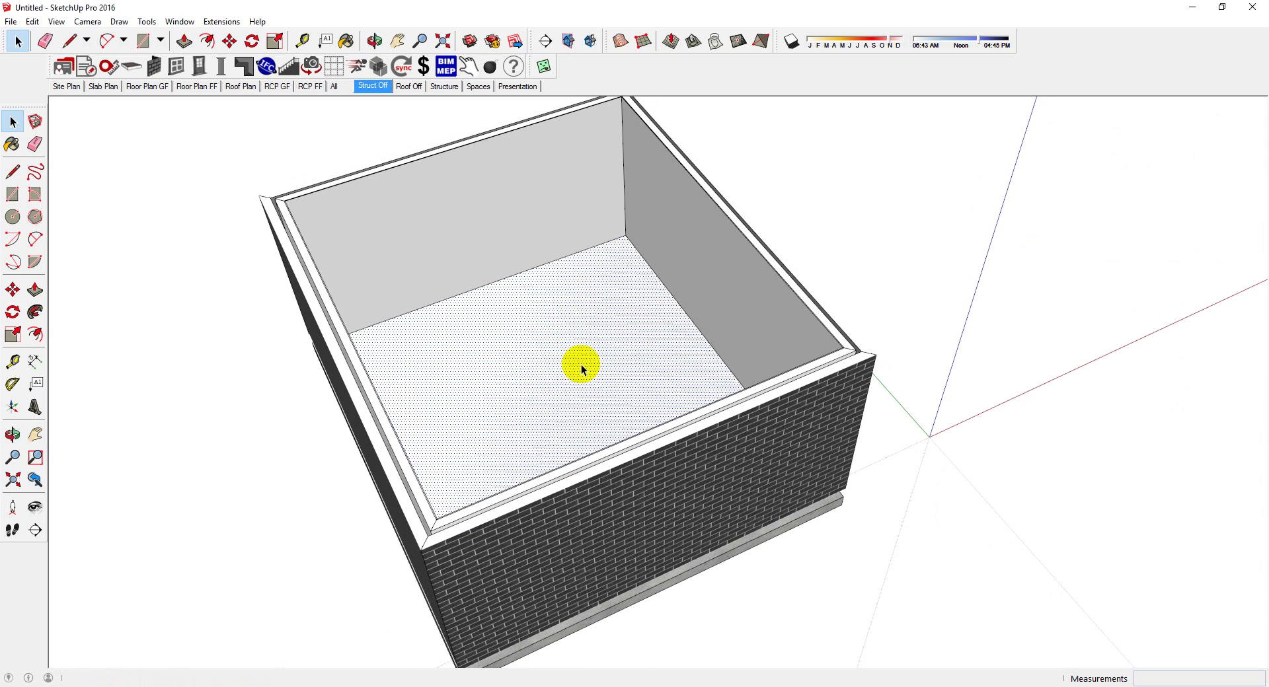
{"action": "left_click", "coordinate": [532, 350]}
{"action": "middle_click_drag", "start_coordinate": [655, 430], "coordinate": [354, 578]}
{"action": "scroll", "coordinate": [462, 634], "scroll_direction": "up", "scroll_amount": 10}
{"action": "middle_click_drag", "start_coordinate": [521, 532], "coordinate": [490, 481]}
{"action": "scroll", "coordinate": [490, 482], "scroll_direction": "down", "scroll_amount": 8}
{"action": "middle_click_drag", "start_coordinate": [580, 225], "coordinate": [590, 283]}
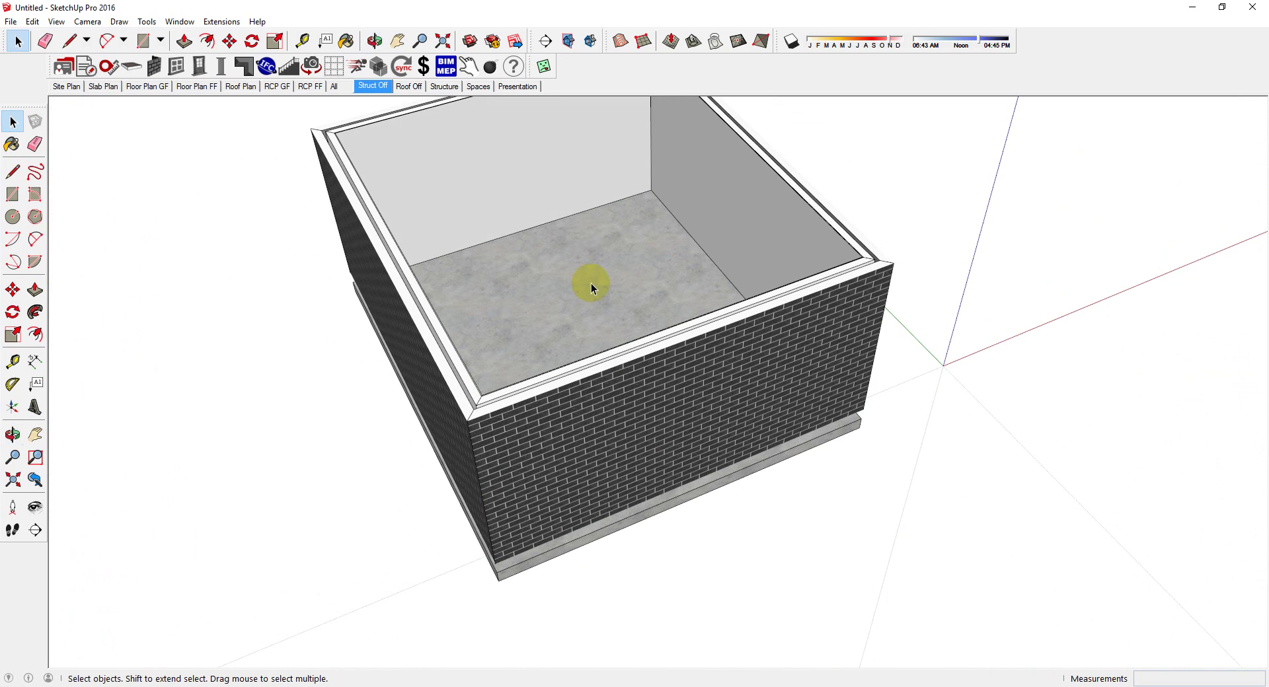
{"action": "left_click", "coordinate": [597, 292]}
{"action": "key", "text": "Delete"}
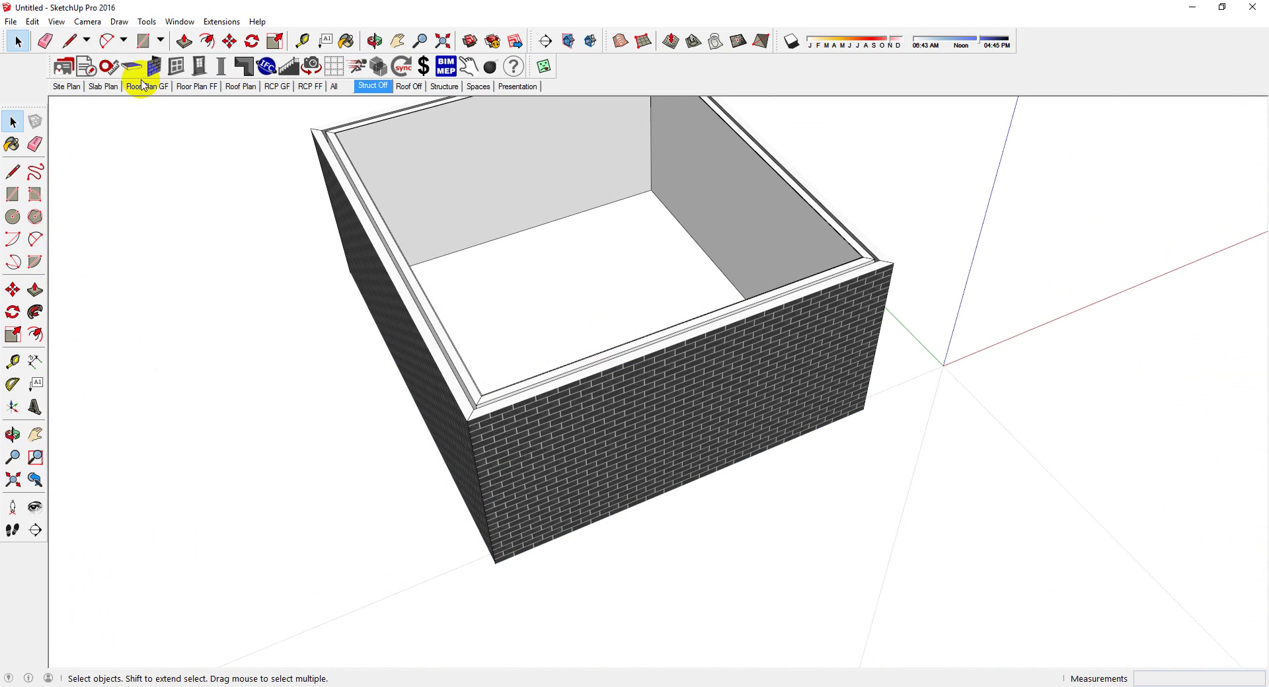
Step: Generate a new floor face from the front brick wall and its connected walls
{"action": "left_click", "coordinate": [638, 406]}
{"action": "right_click", "coordinate": [711, 372]}
{"action": "mouse_move", "coordinate": [779, 597]}
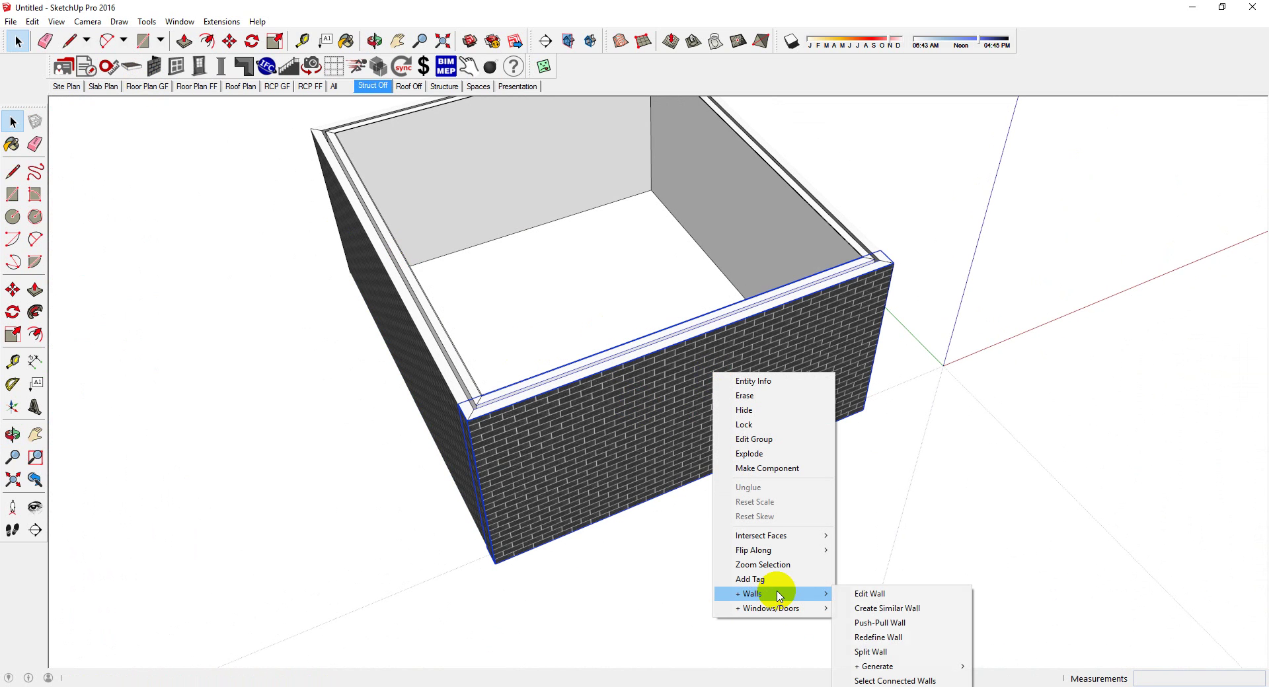
{"action": "mouse_move", "coordinate": [912, 666]}
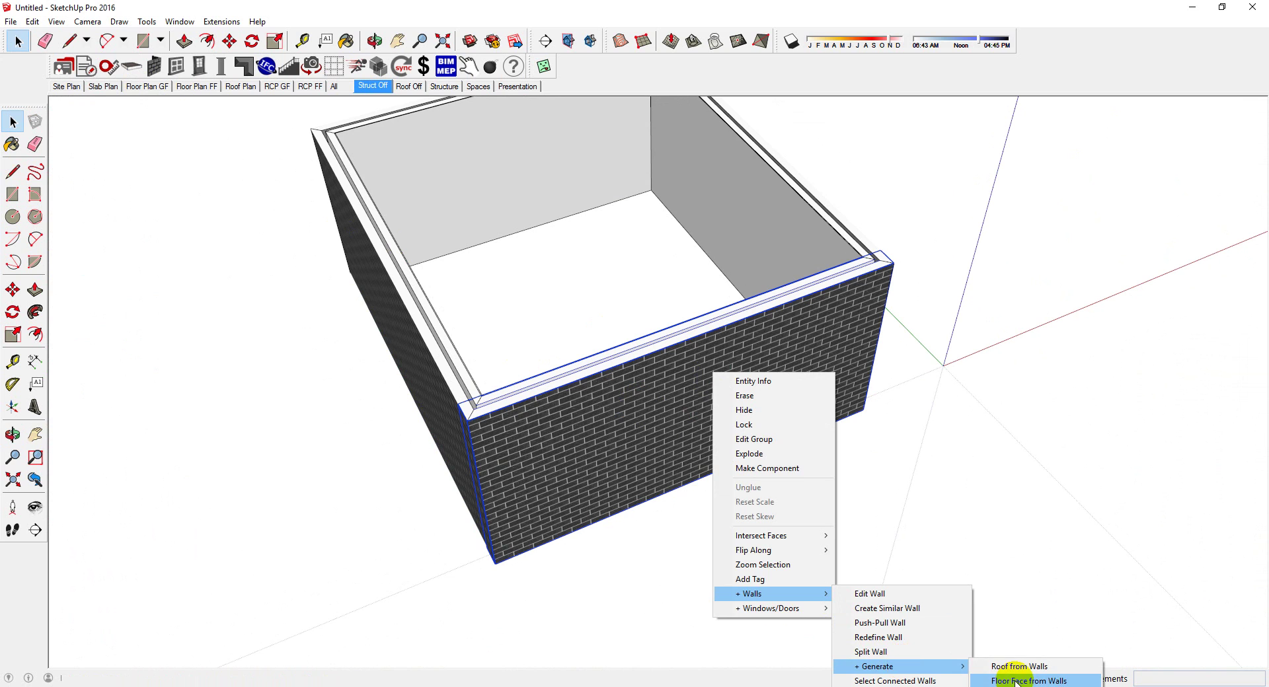
{"action": "left_click", "coordinate": [1016, 681]}
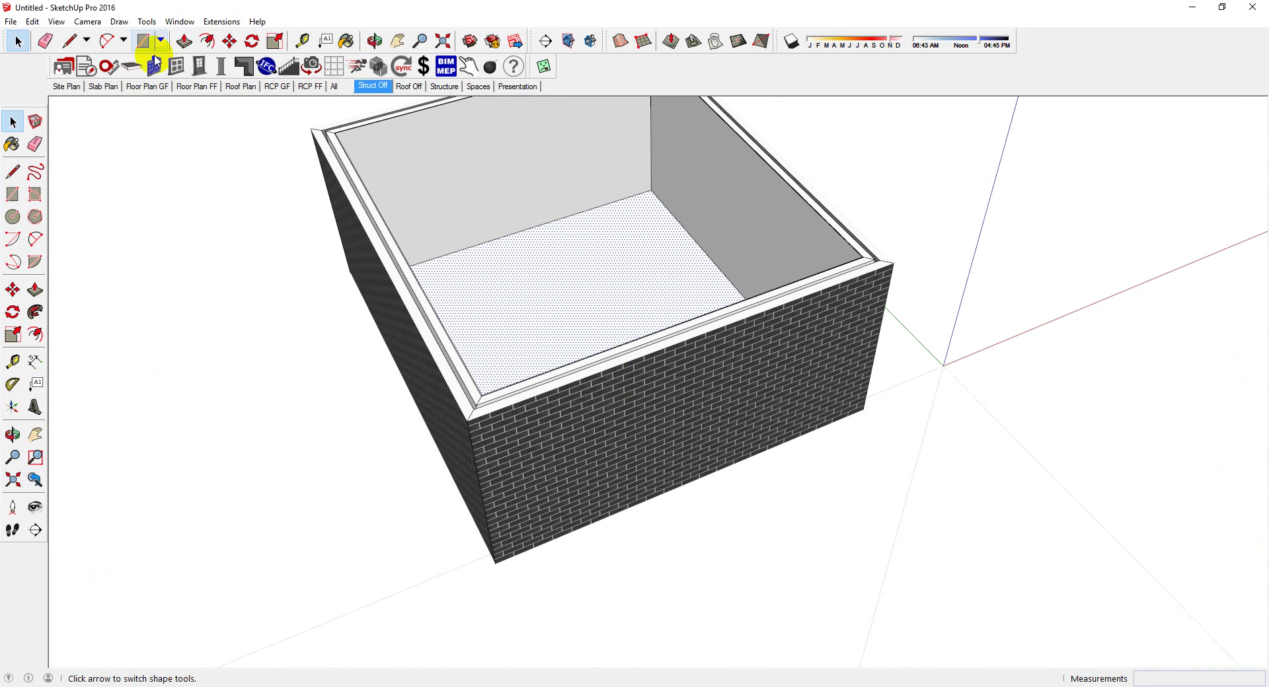
Step: Create 140x35 solid timber floor joists at 600 mm spacing below the floor face, running along the green axis
{"action": "left_click", "coordinate": [132, 66]}
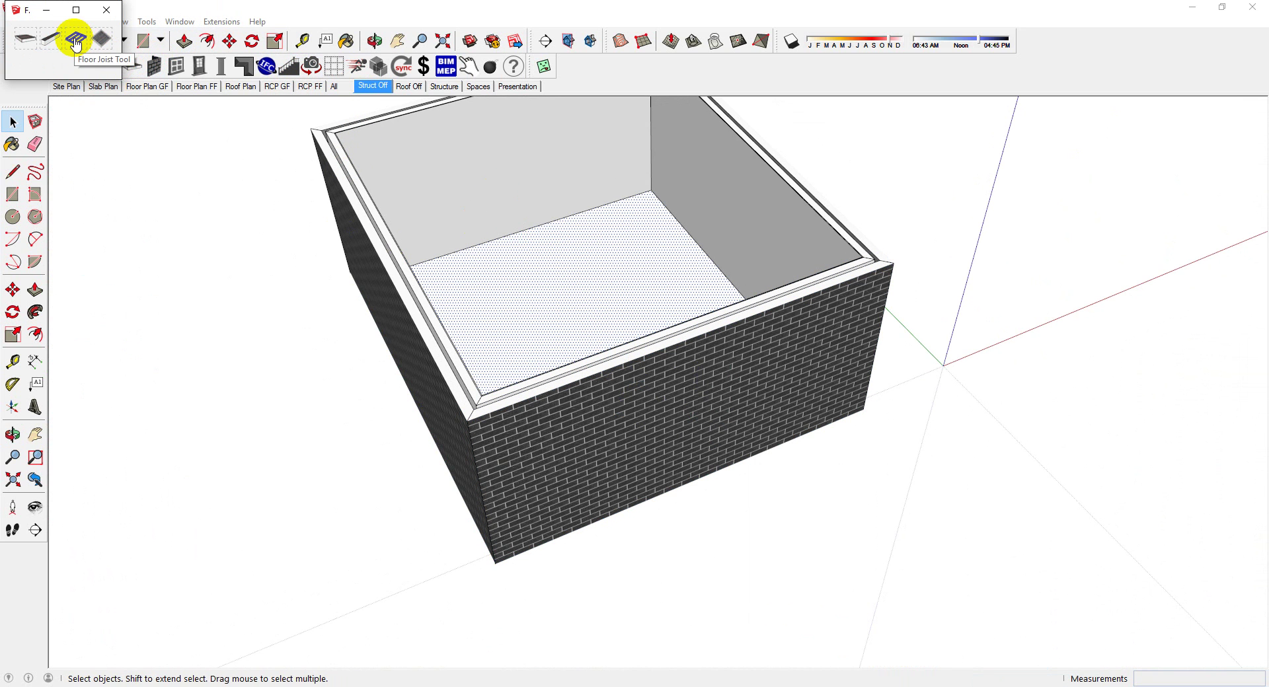
{"action": "left_click", "coordinate": [76, 42]}
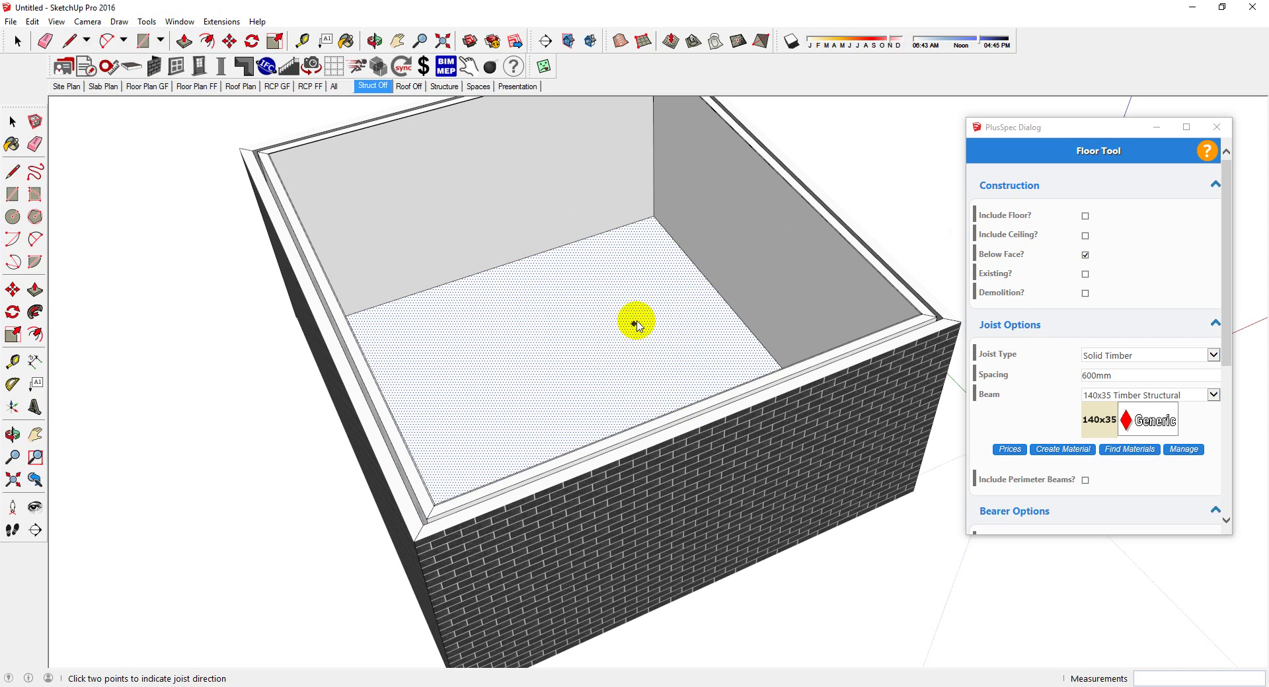
{"action": "scroll", "coordinate": [1048, 307], "scroll_direction": "down", "scroll_amount": 3}
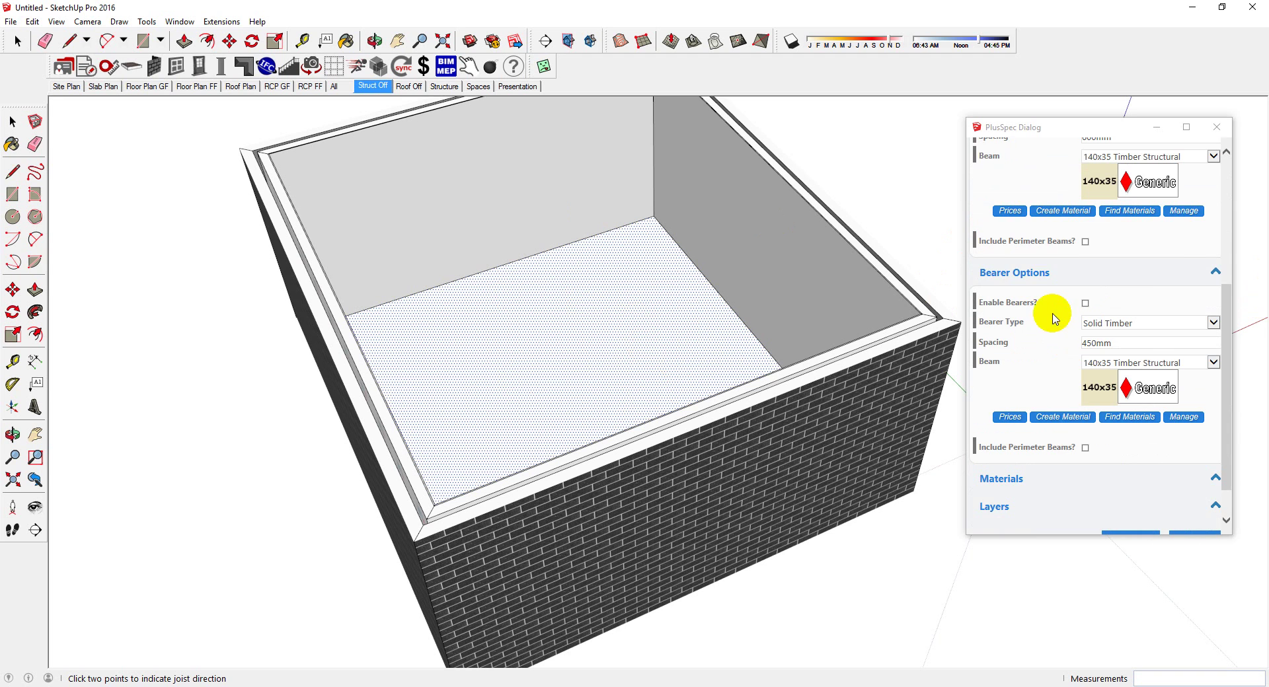
{"action": "scroll", "coordinate": [1049, 376], "scroll_direction": "down", "scroll_amount": 1}
{"action": "left_click", "coordinate": [1044, 438]}
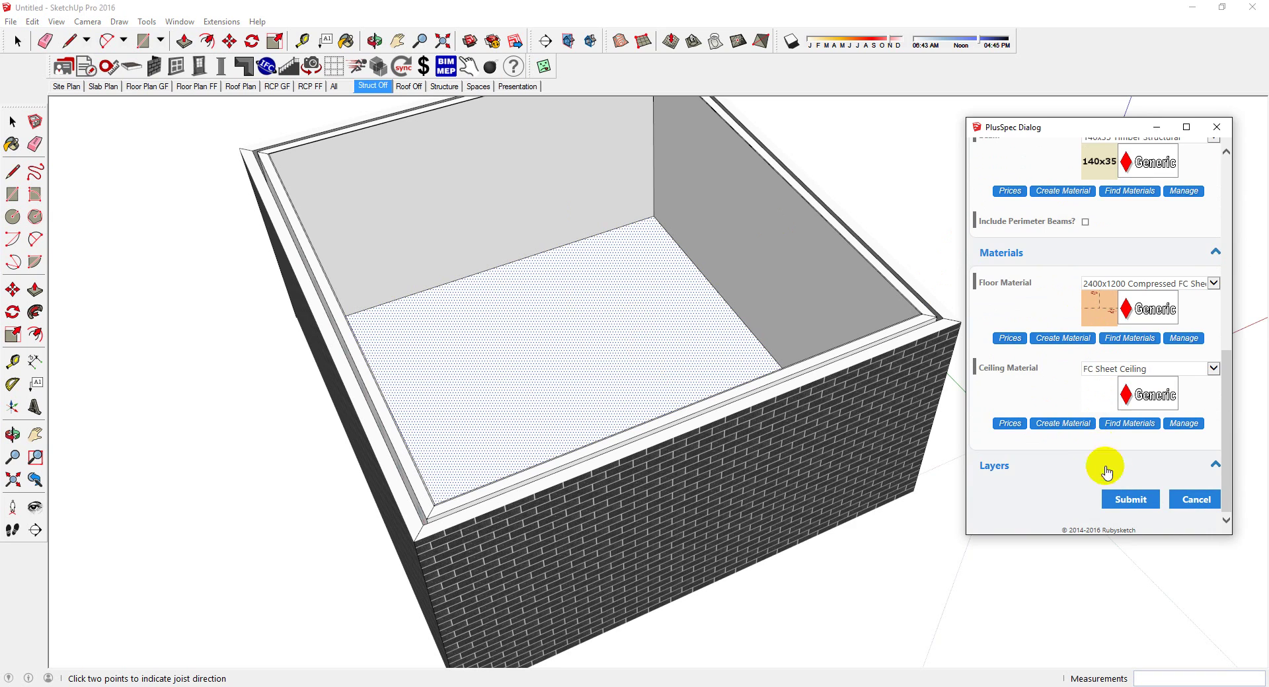
{"action": "left_click", "coordinate": [1131, 501]}
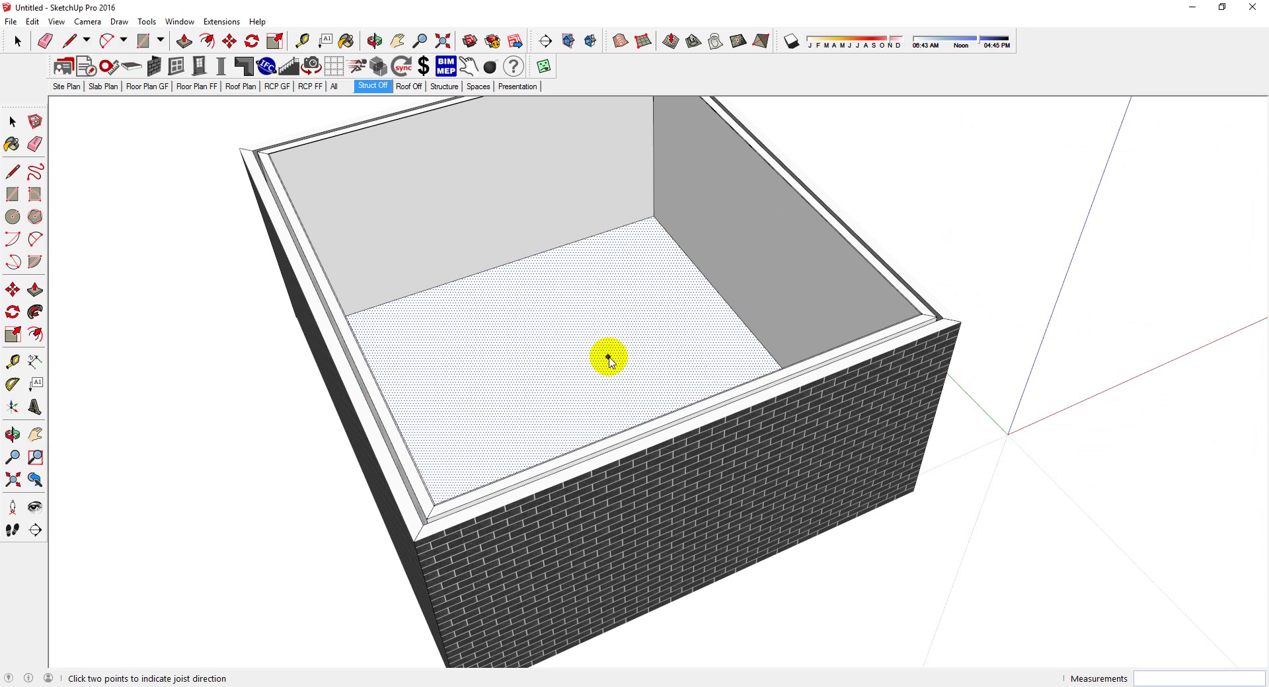
{"action": "middle_click_drag", "start_coordinate": [608, 357], "coordinate": [601, 425]}
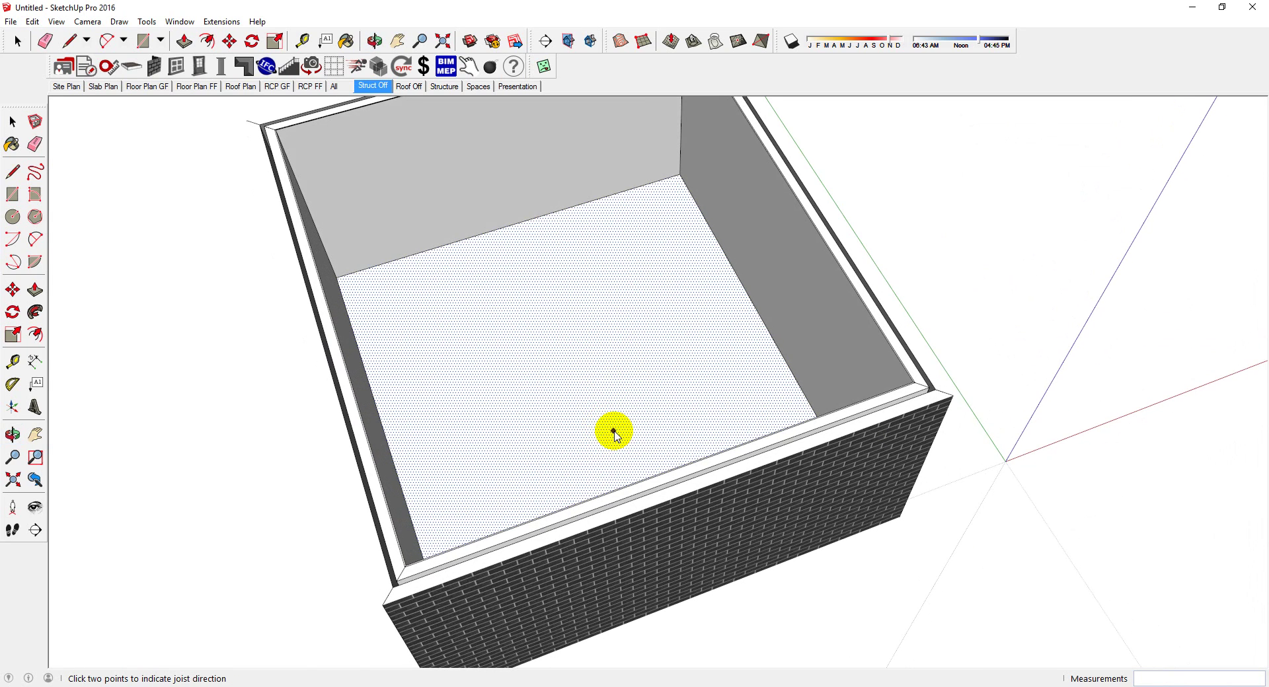
{"action": "scroll", "coordinate": [612, 430], "scroll_direction": "down", "scroll_amount": 2}
{"action": "scroll", "coordinate": [584, 410], "scroll_direction": "up", "scroll_amount": 3}
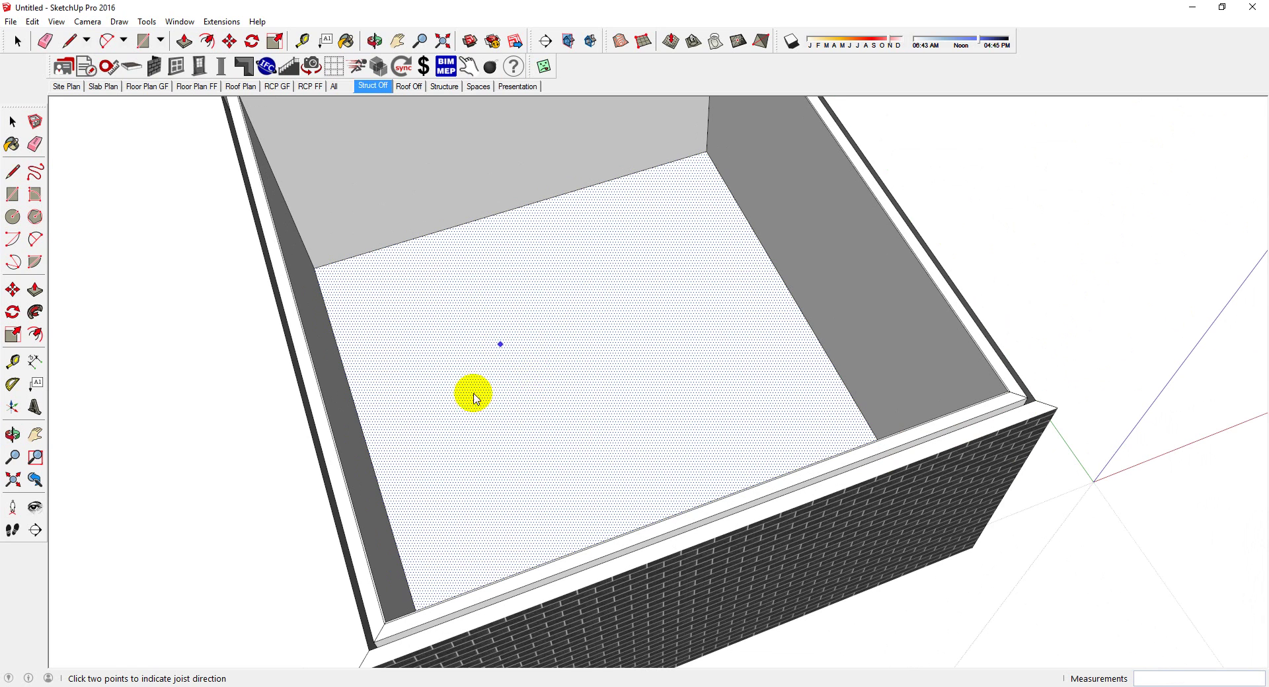
{"action": "left_click", "coordinate": [524, 395]}
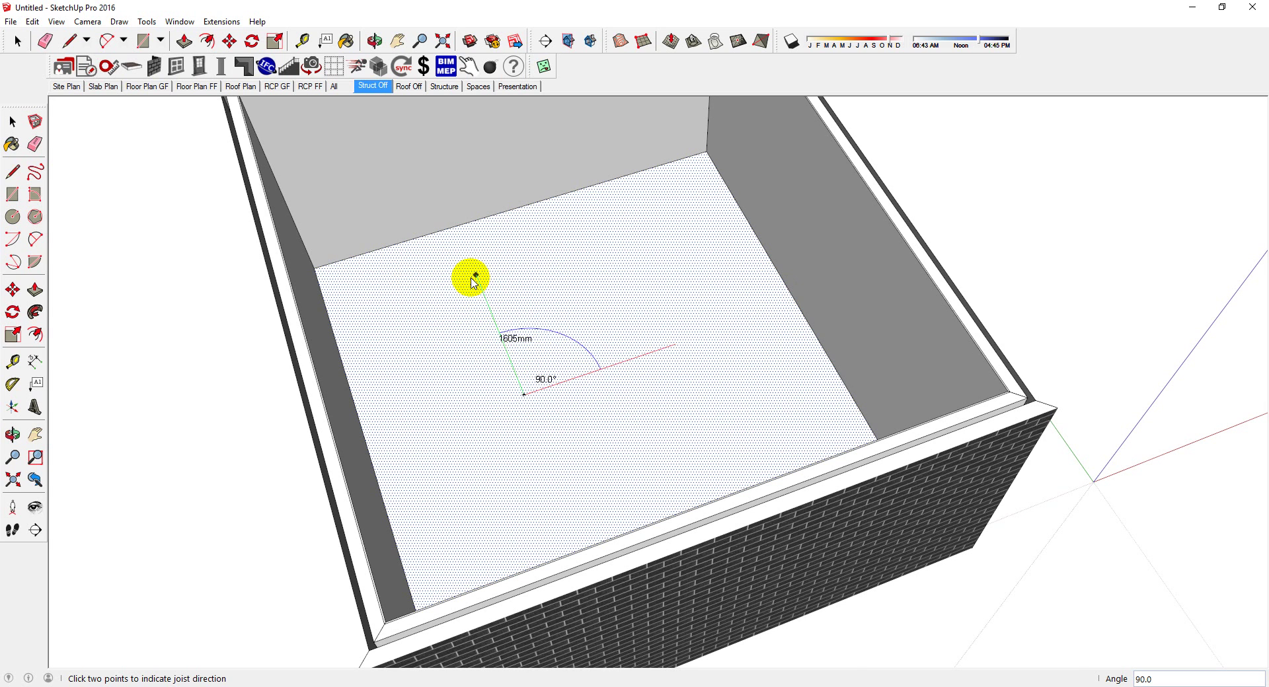
{"action": "left_click", "coordinate": [475, 277]}
Step: Delete the floor face lying over the timber joists
{"action": "scroll", "coordinate": [532, 409], "scroll_direction": "down", "scroll_amount": 3}
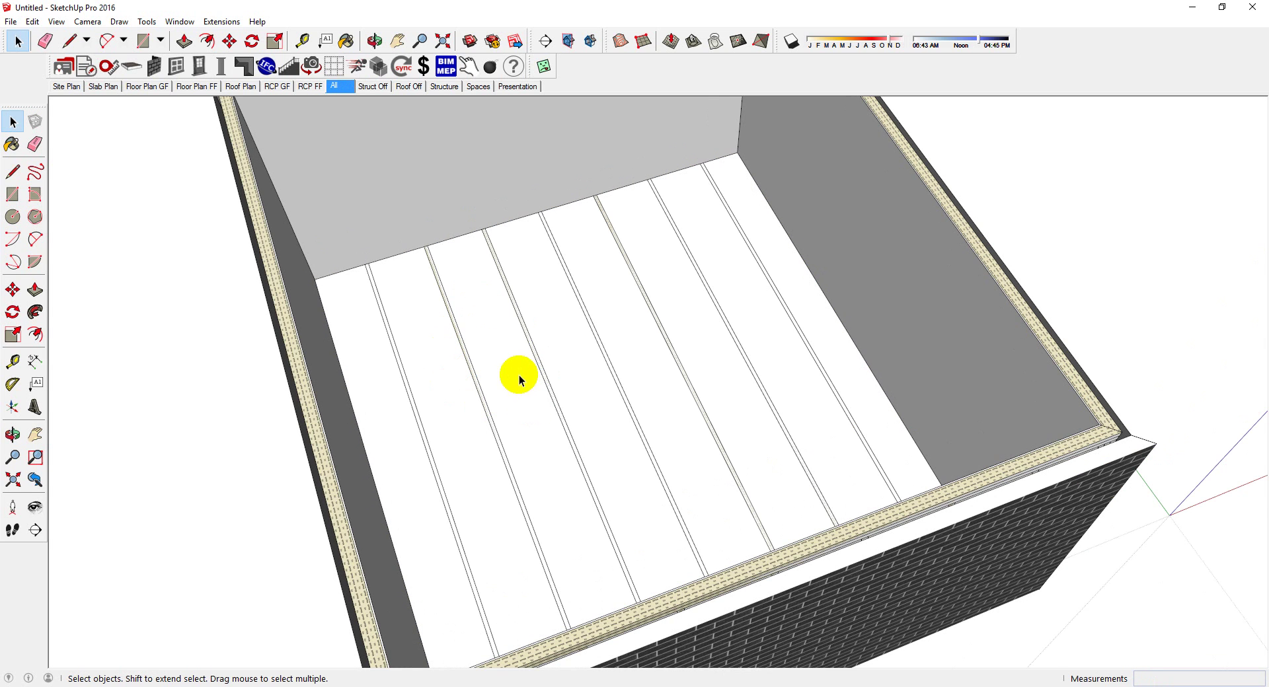
{"action": "left_click", "coordinate": [534, 367]}
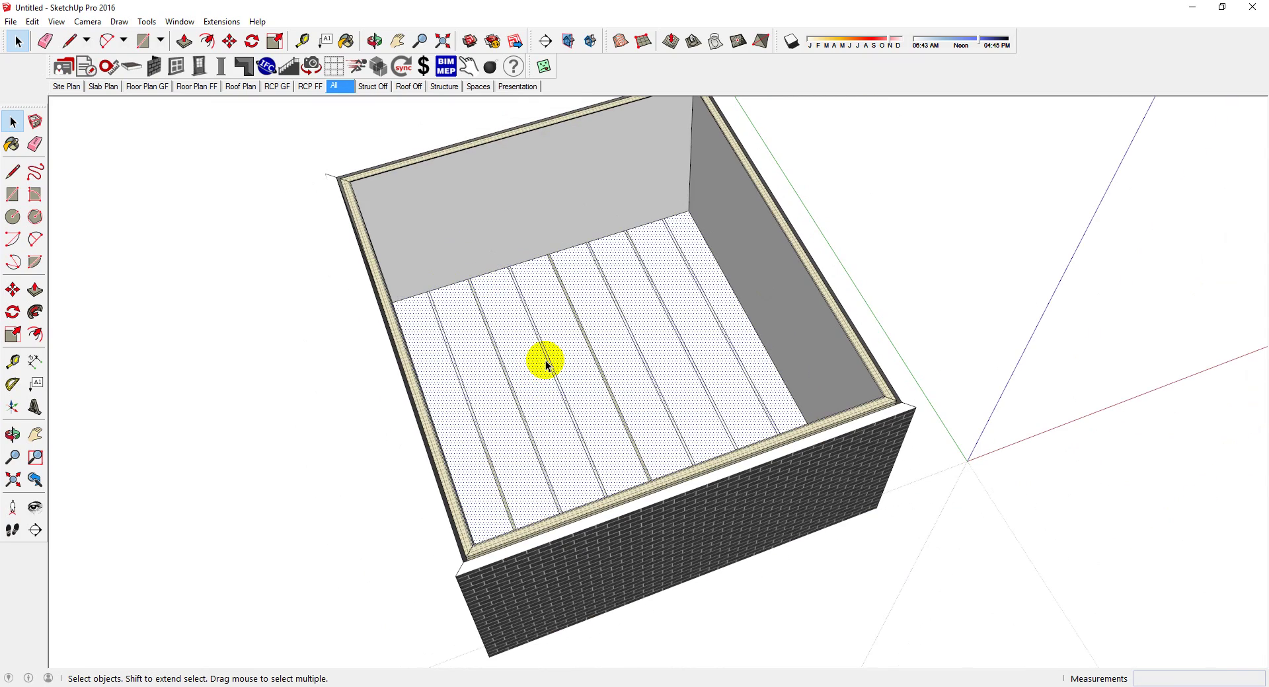
{"action": "key", "text": "Delete"}
{"action": "middle_click_drag", "start_coordinate": [503, 331], "coordinate": [563, 310]}
{"action": "middle_click_drag", "start_coordinate": [624, 379], "coordinate": [584, 374]}
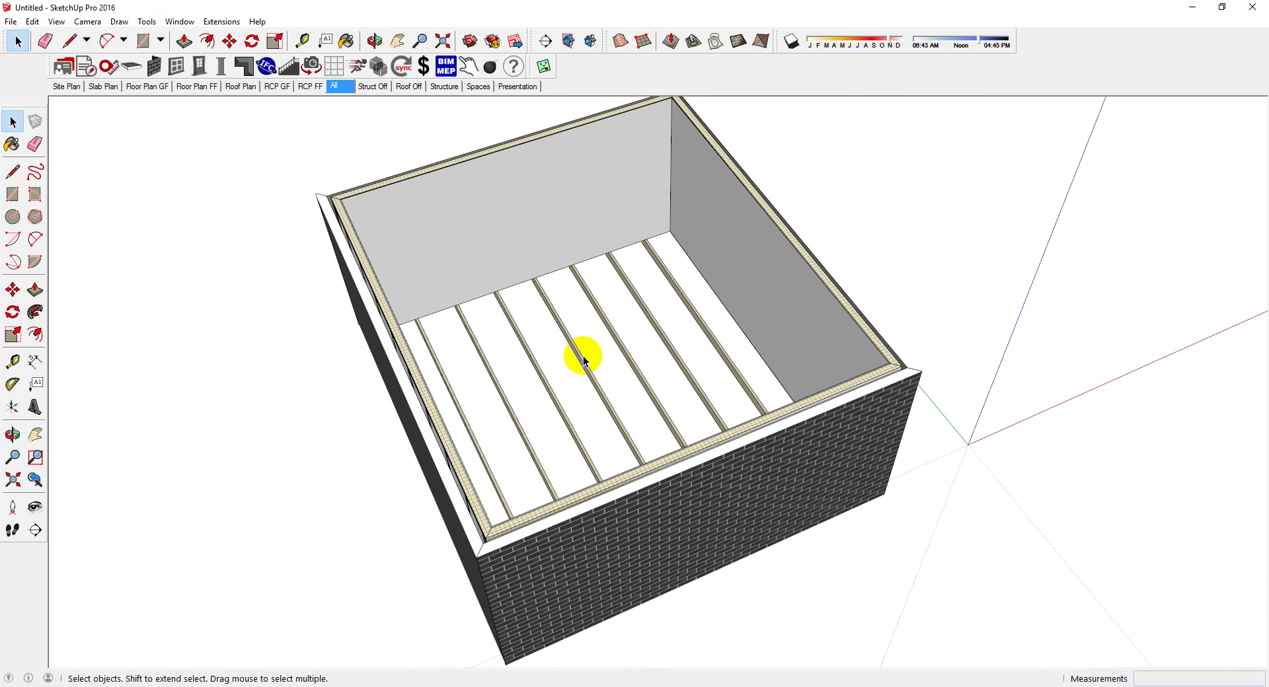
Step: Edit the timber joists to include the 2400x1200 Compressed FC Sheet floor, with the joist direction along the red axis
{"action": "middle_click_drag", "start_coordinate": [573, 354], "coordinate": [569, 389]}
{"action": "right_click", "coordinate": [575, 367]}
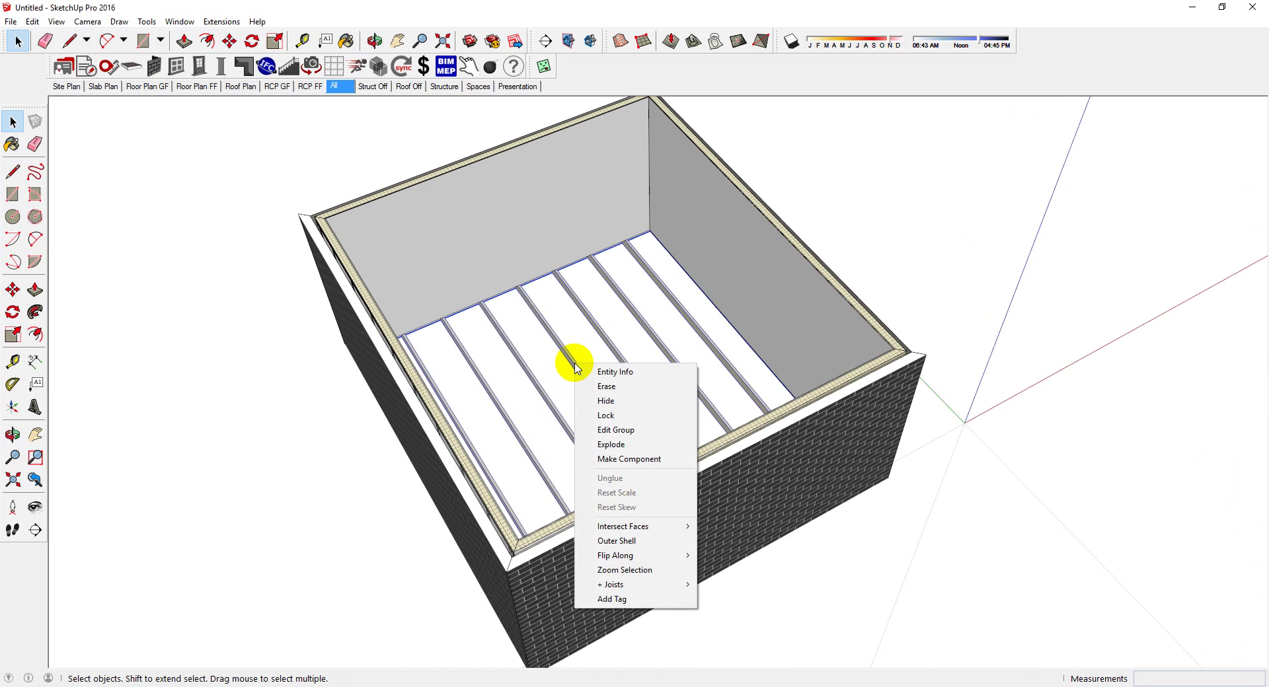
{"action": "mouse_move", "coordinate": [654, 585]}
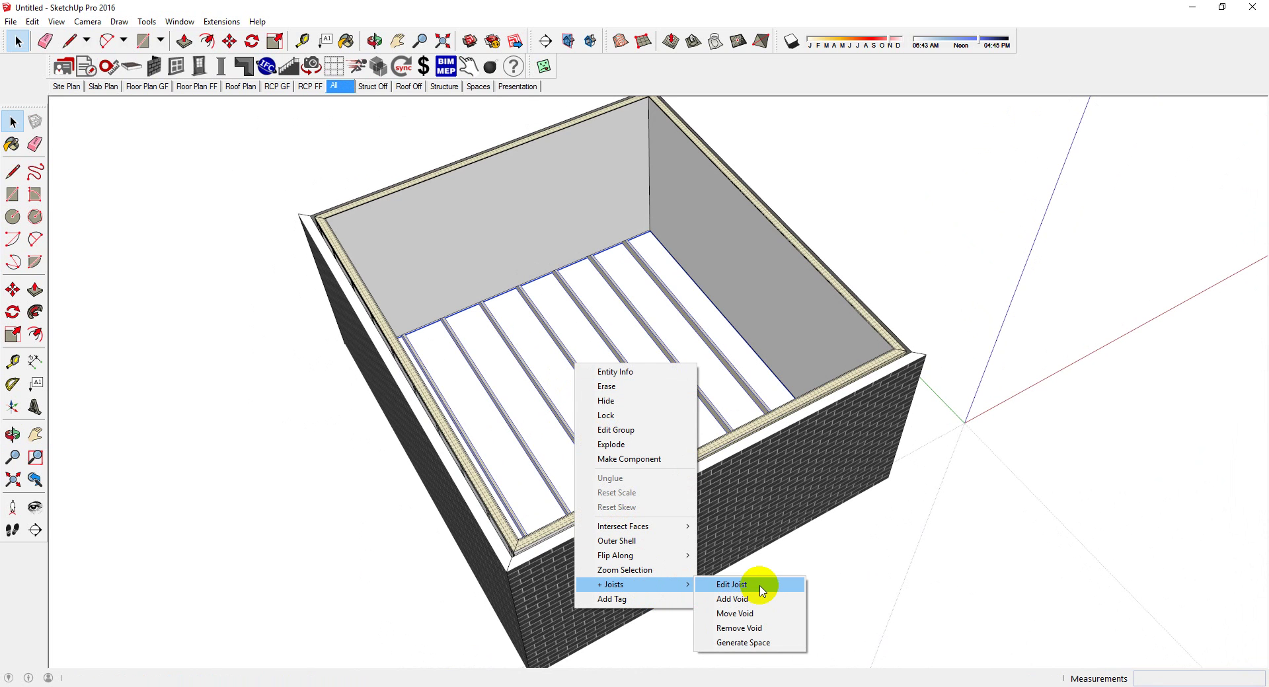
{"action": "left_click", "coordinate": [746, 585]}
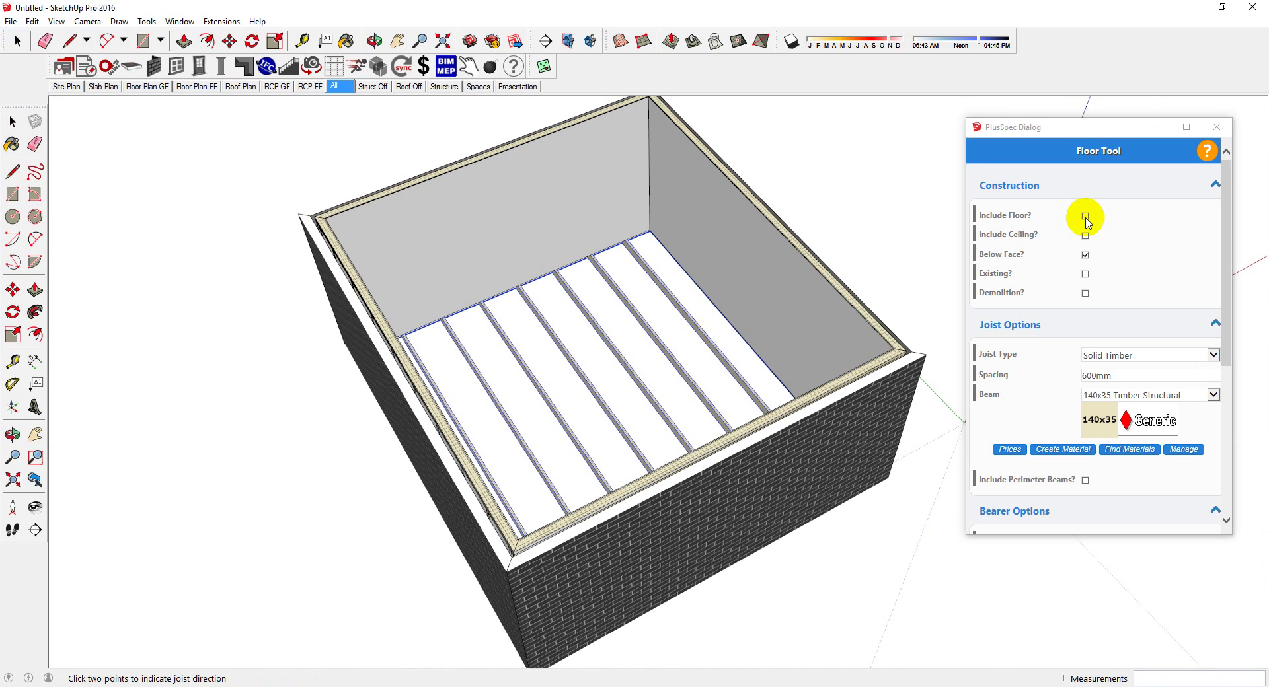
{"action": "left_click_drag", "start_coordinate": [1226, 267], "coordinate": [1240, 397]}
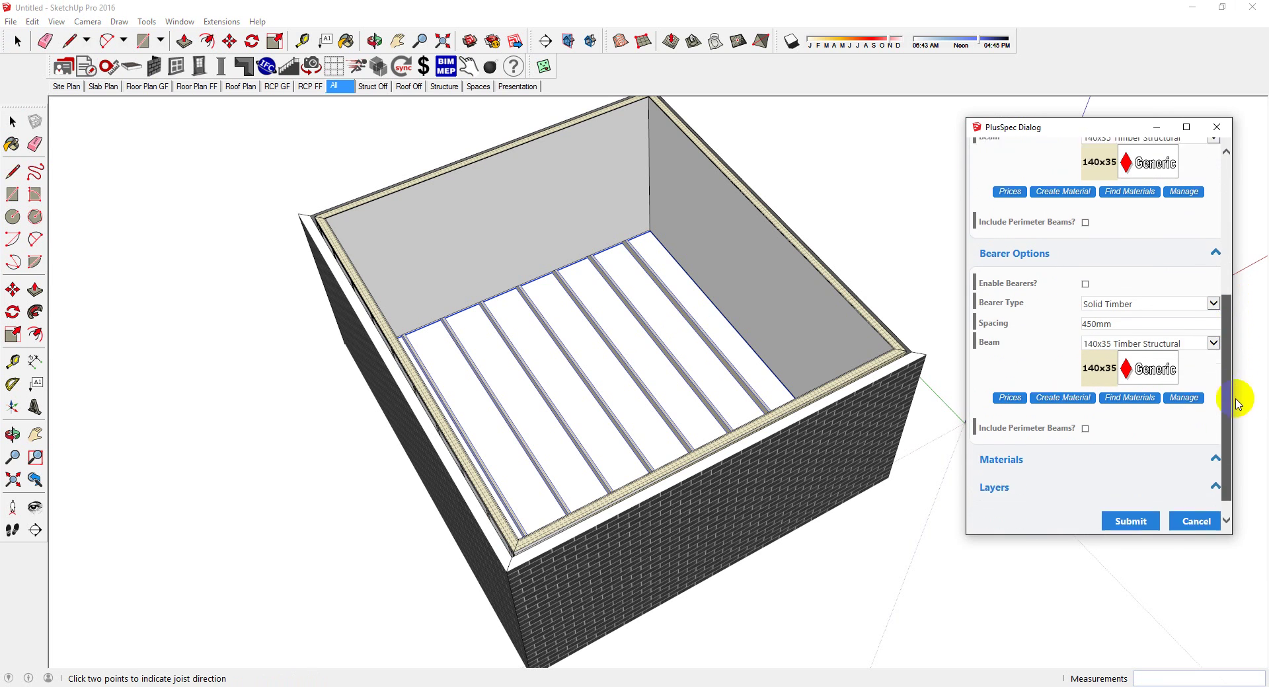
{"action": "left_click", "coordinate": [1135, 503]}
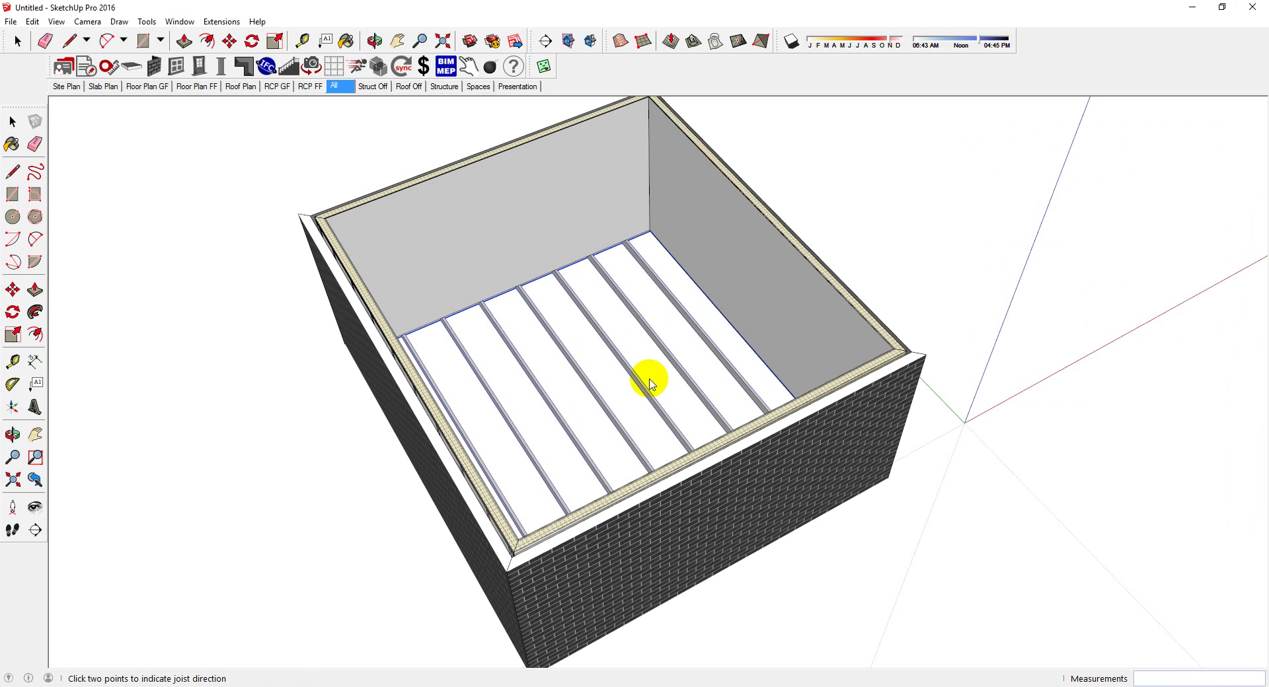
{"action": "scroll", "coordinate": [645, 309], "scroll_direction": "up", "scroll_amount": 2}
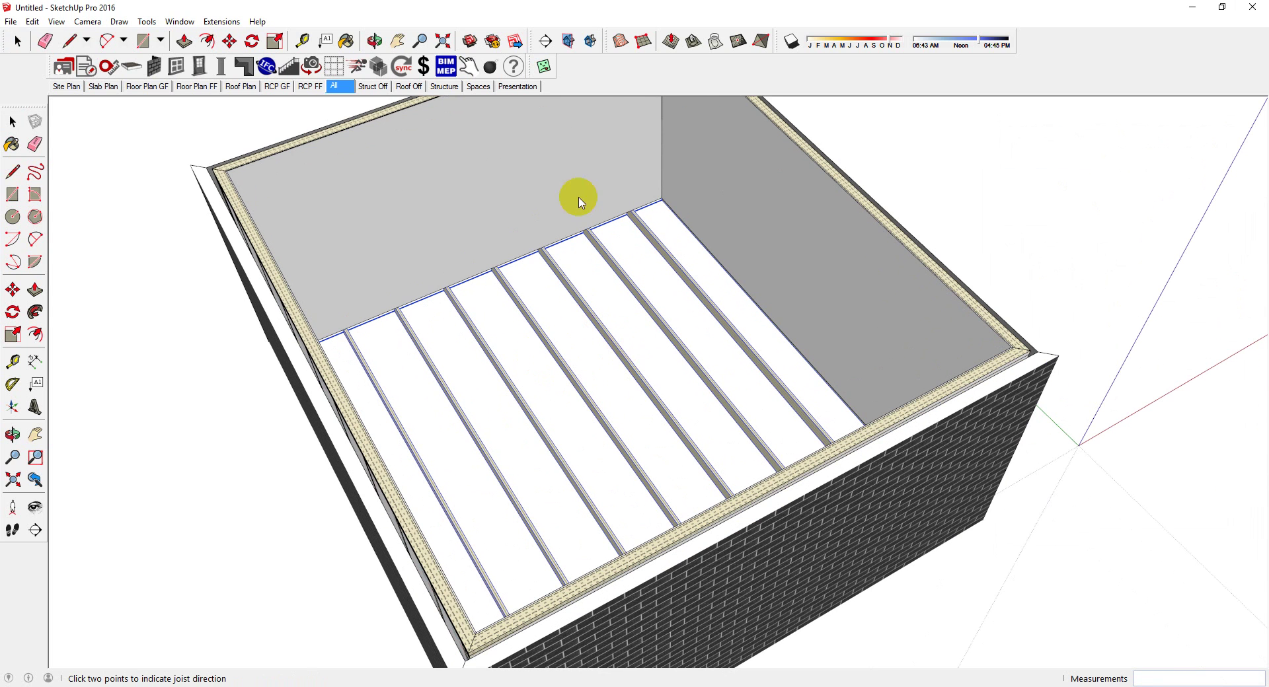
{"action": "left_click", "coordinate": [654, 346]}
{"action": "left_click", "coordinate": [594, 387]}
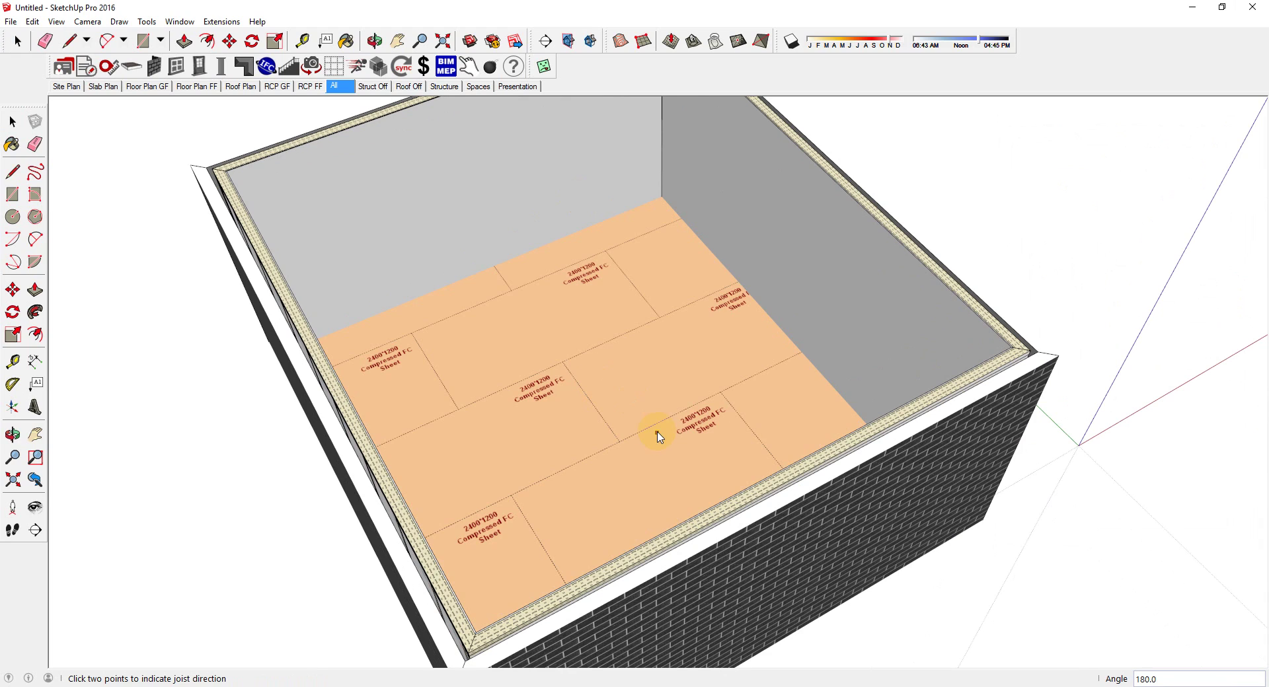
{"action": "middle_click_drag", "start_coordinate": [663, 469], "coordinate": [668, 337]}
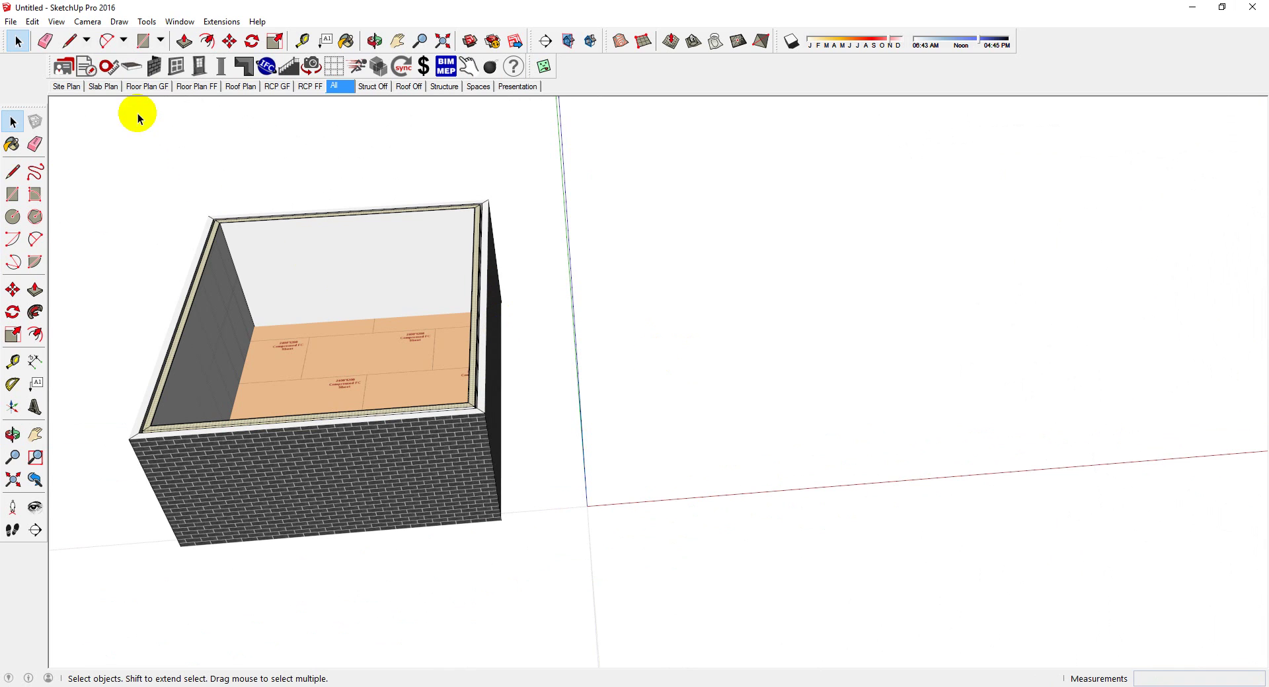
Step: Draw a rectangular concrete slab about 5400 by 5593 mm beside the brick room, aligning its edges with the axes
{"action": "left_click", "coordinate": [131, 66]}
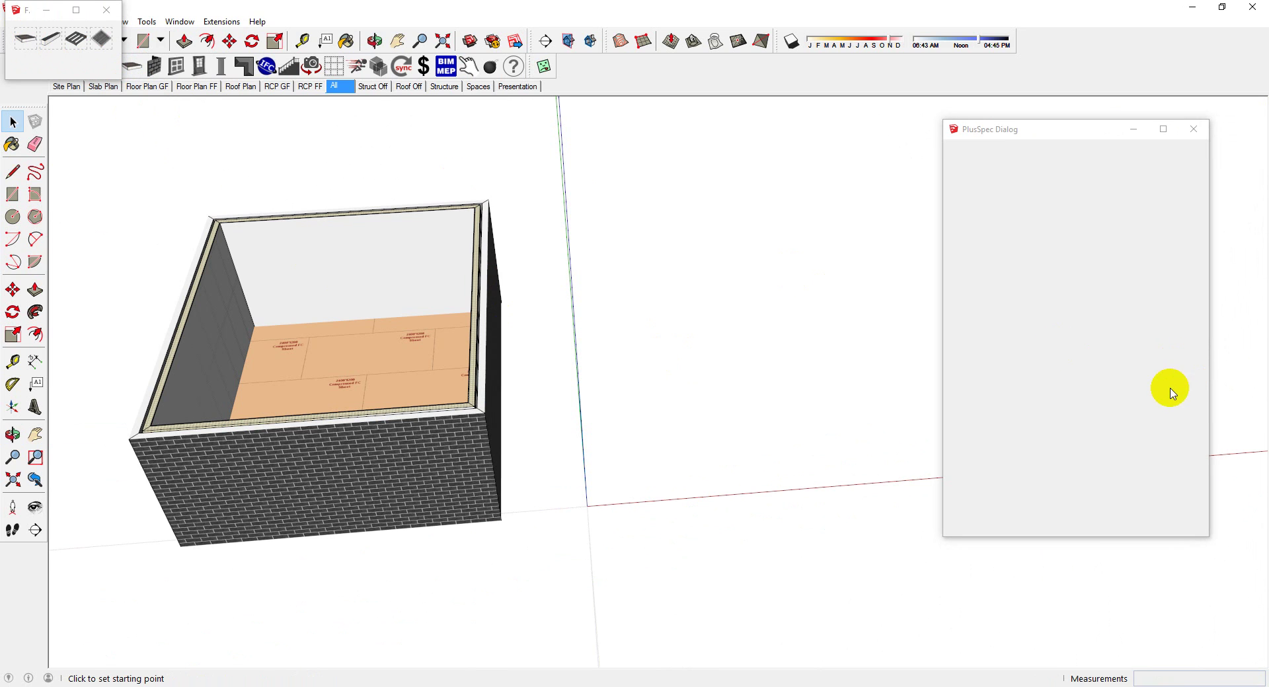
{"action": "left_click", "coordinate": [1128, 415]}
{"action": "left_click", "coordinate": [670, 482]}
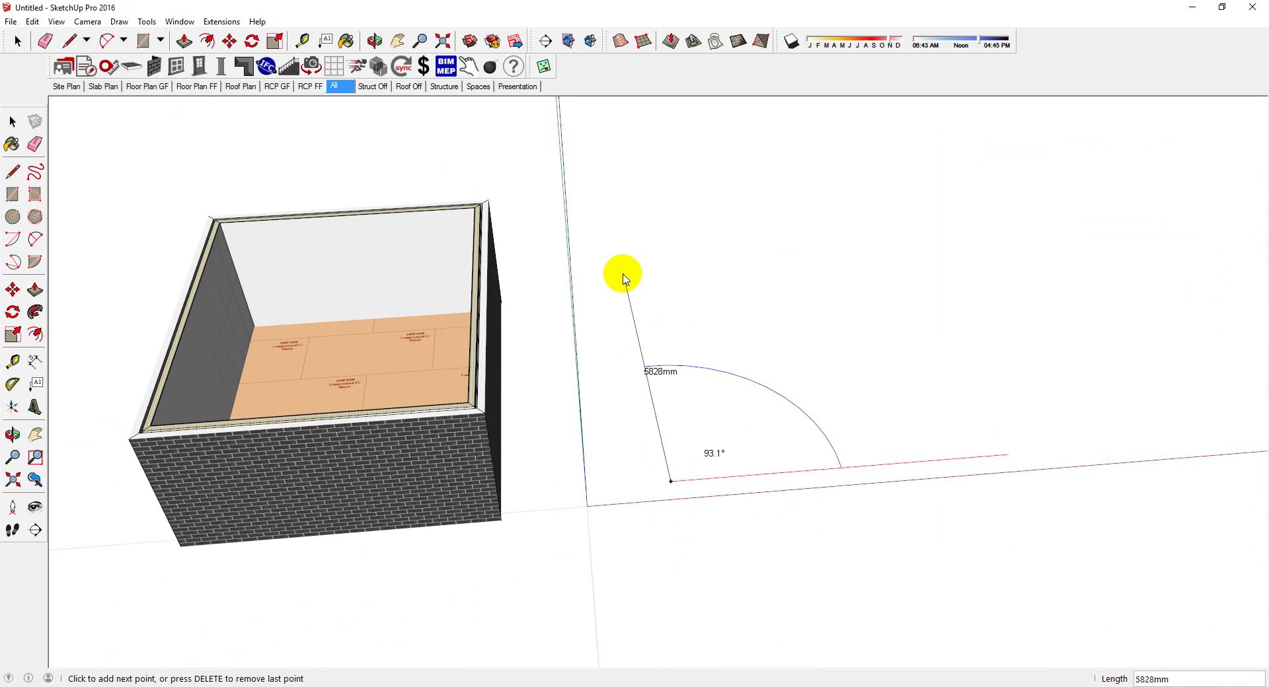
{"action": "left_click", "coordinate": [639, 279]}
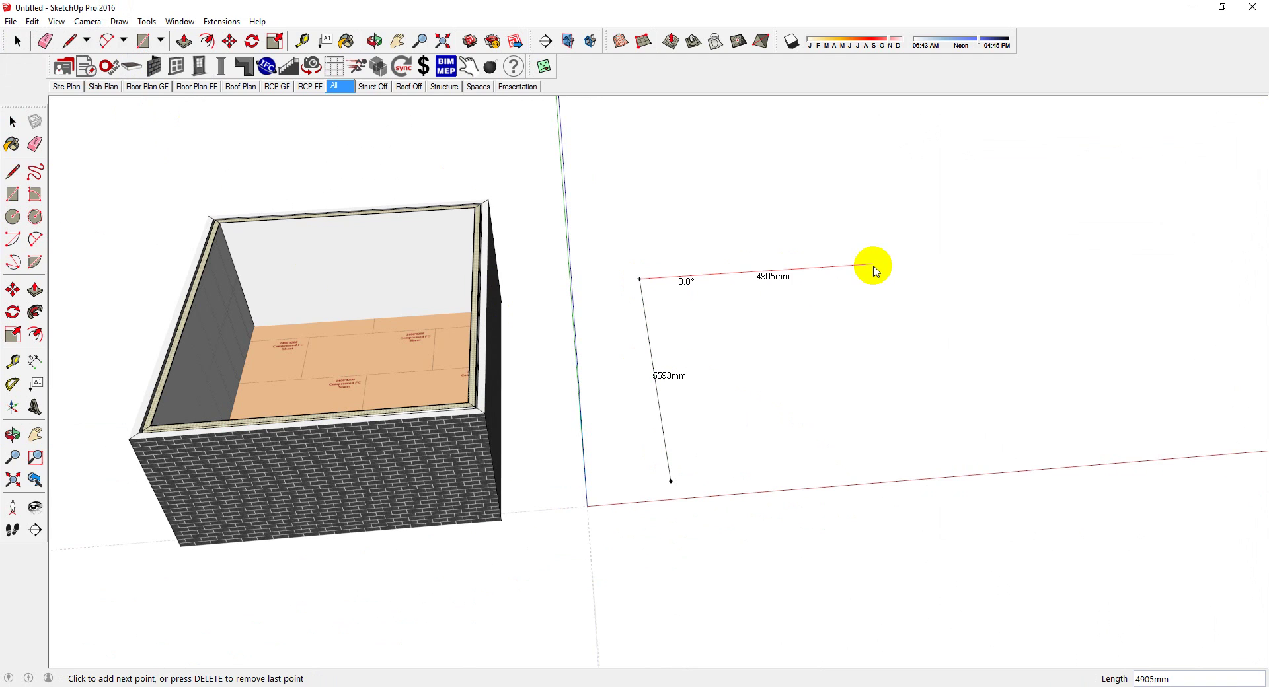
{"action": "left_click", "coordinate": [896, 263]}
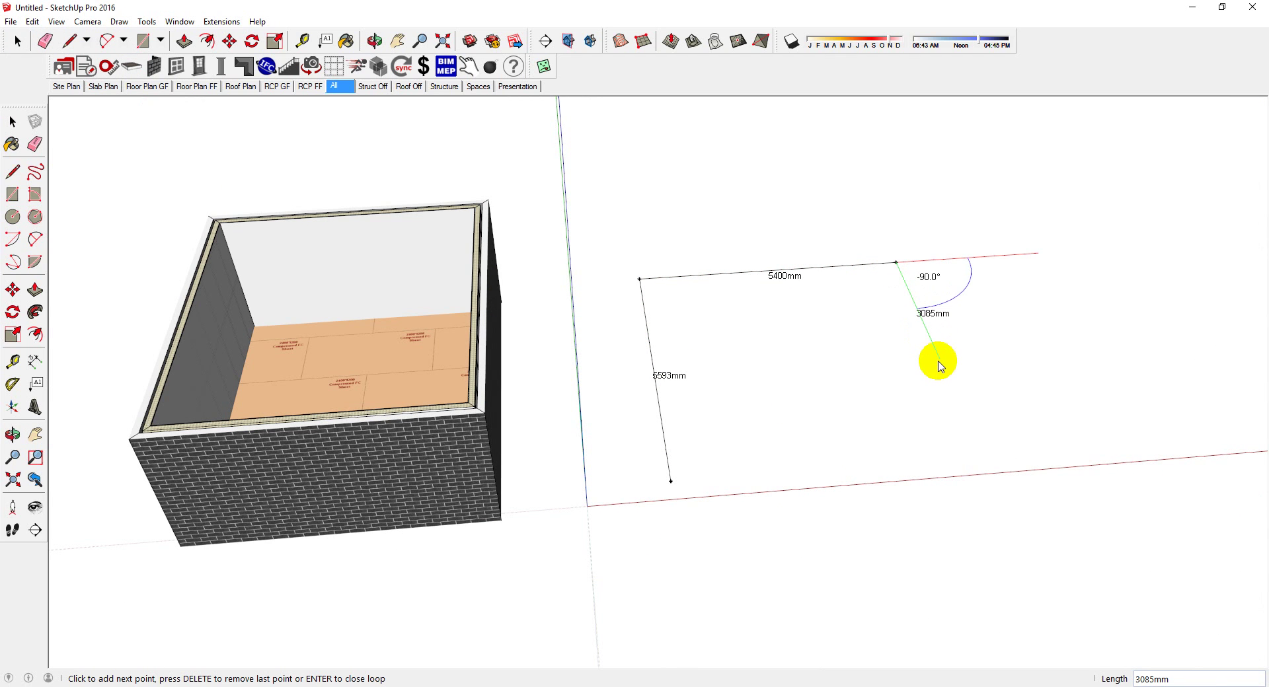
{"action": "left_click", "coordinate": [672, 482]}
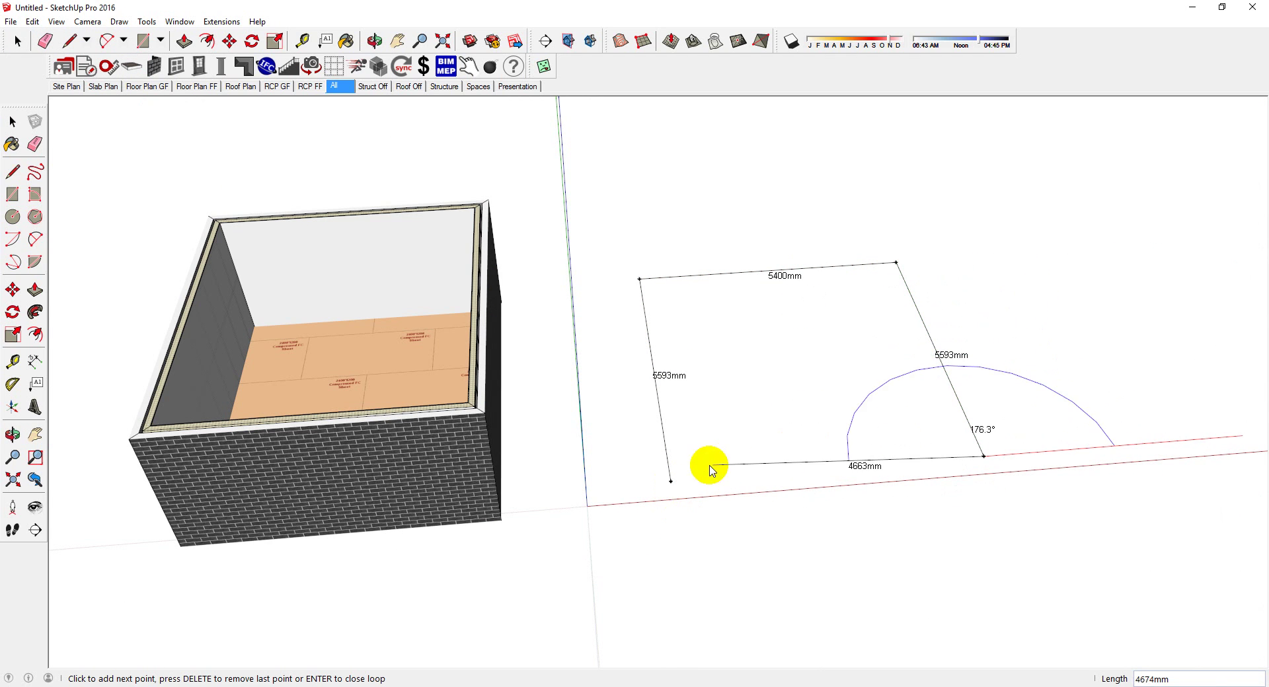
{"action": "left_click", "coordinate": [671, 483]}
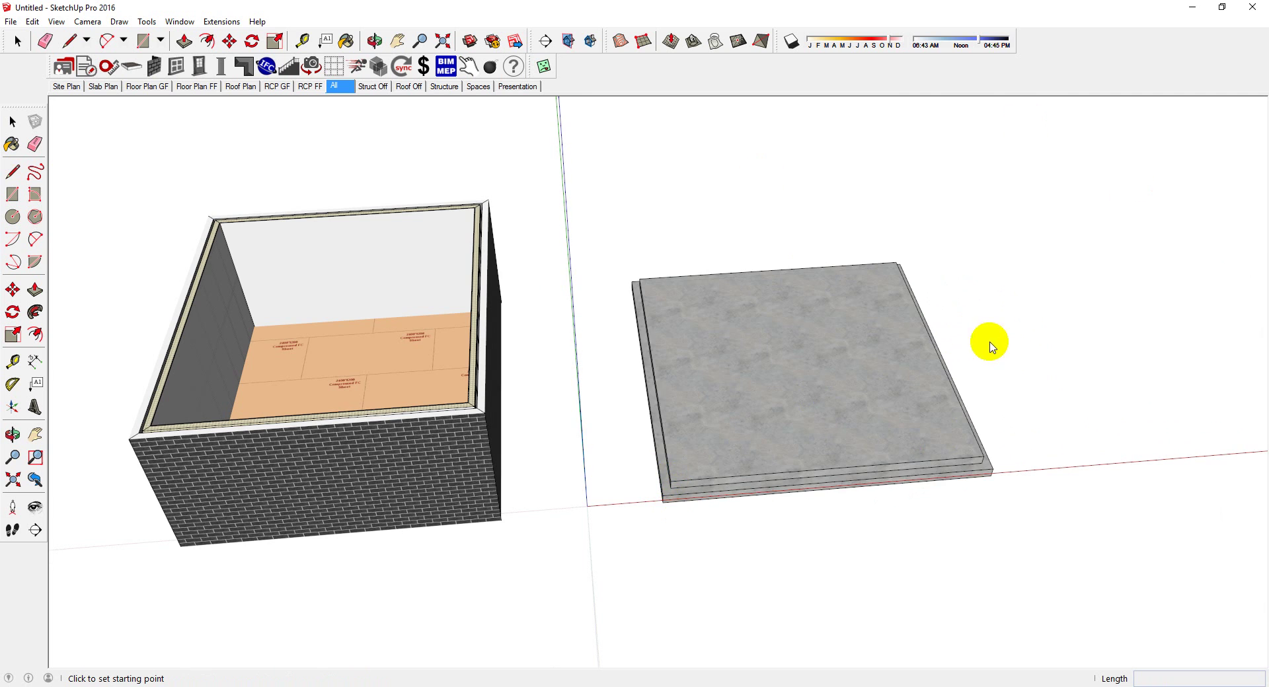
{"action": "scroll", "coordinate": [986, 343], "scroll_direction": "up", "scroll_amount": 3}
{"action": "scroll", "coordinate": [495, 268], "scroll_direction": "down", "scroll_amount": 3}
{"action": "key", "text": "space"}
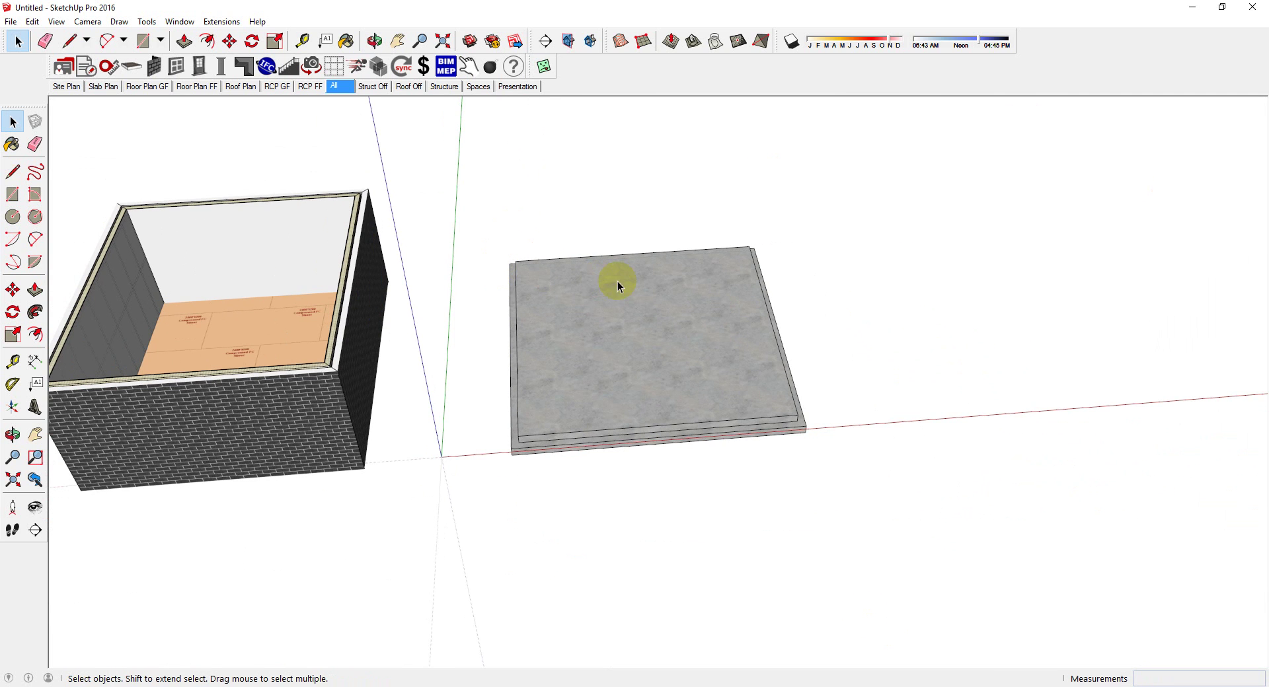
Step: Draw a closed L-shaped face beyond the concrete slab, with stepped sides about 4600 mm and 2000 mm long, and select the face
{"action": "scroll", "coordinate": [504, 461], "scroll_direction": "down", "scroll_amount": 2}
{"action": "middle_click_drag", "start_coordinate": [645, 343], "coordinate": [598, 400]}
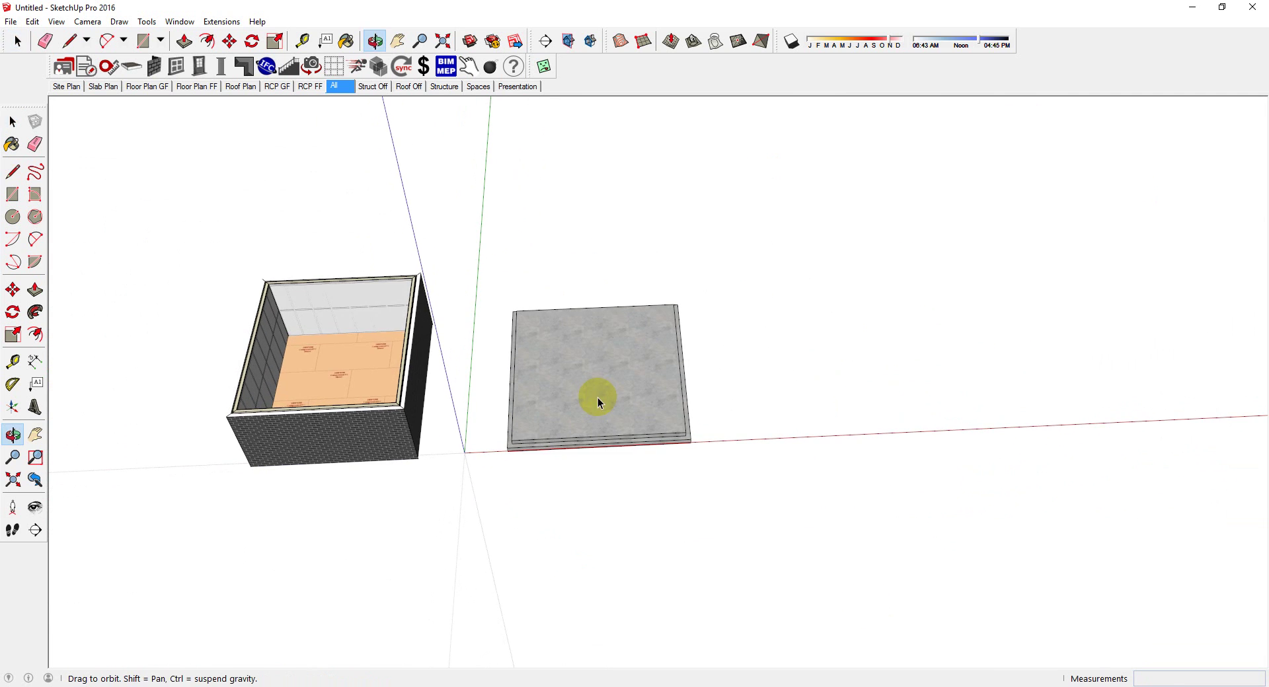
{"action": "scroll", "coordinate": [975, 388], "scroll_direction": "up", "scroll_amount": 2}
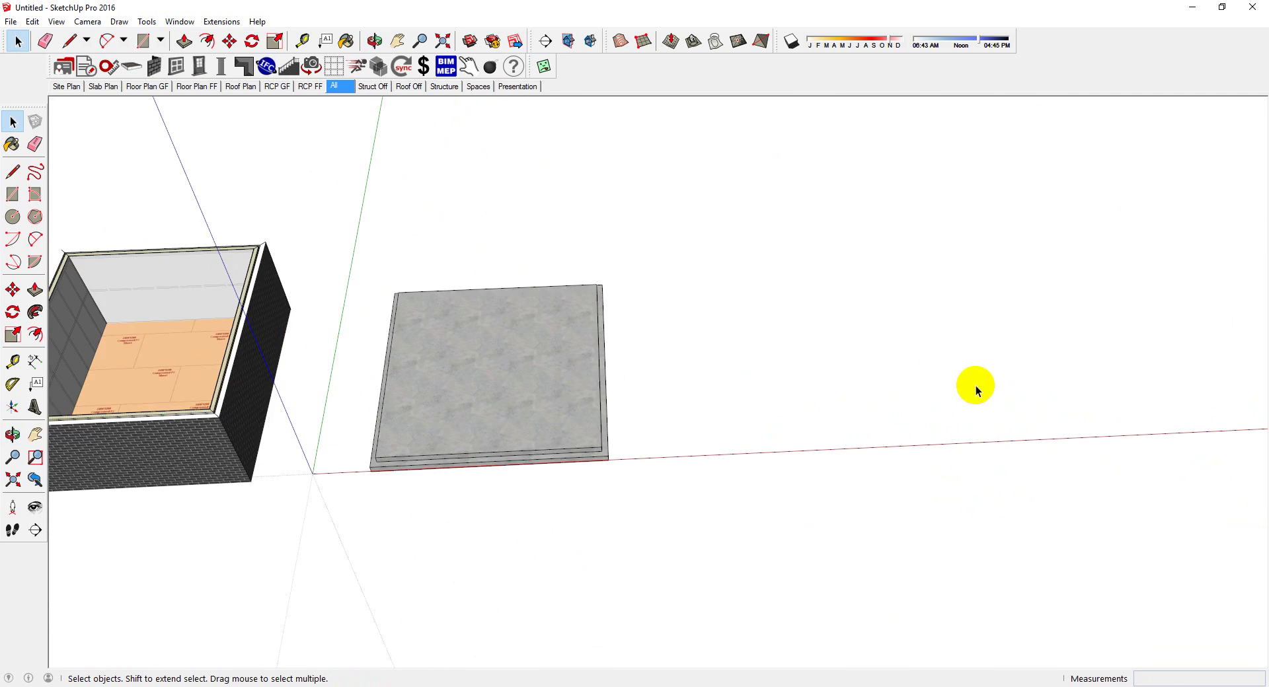
{"action": "left_click", "coordinate": [12, 172]}
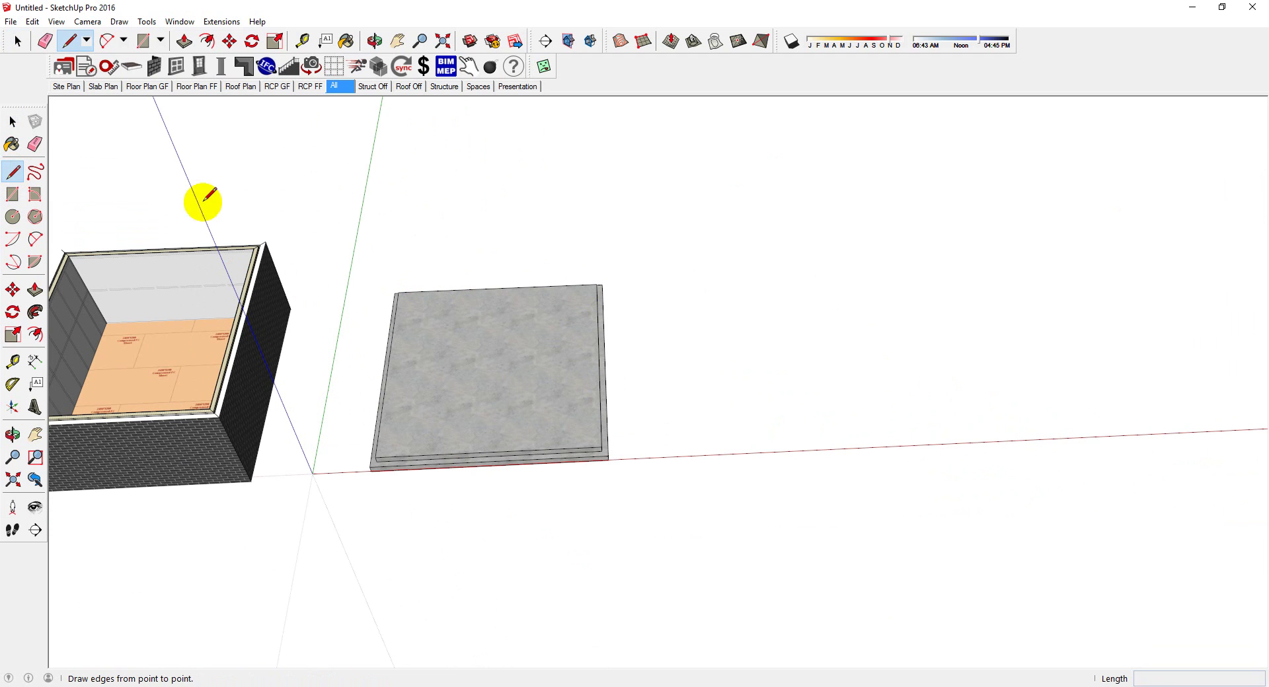
{"action": "scroll", "coordinate": [719, 285], "scroll_direction": "down", "scroll_amount": 1}
{"action": "left_click", "coordinate": [719, 288]}
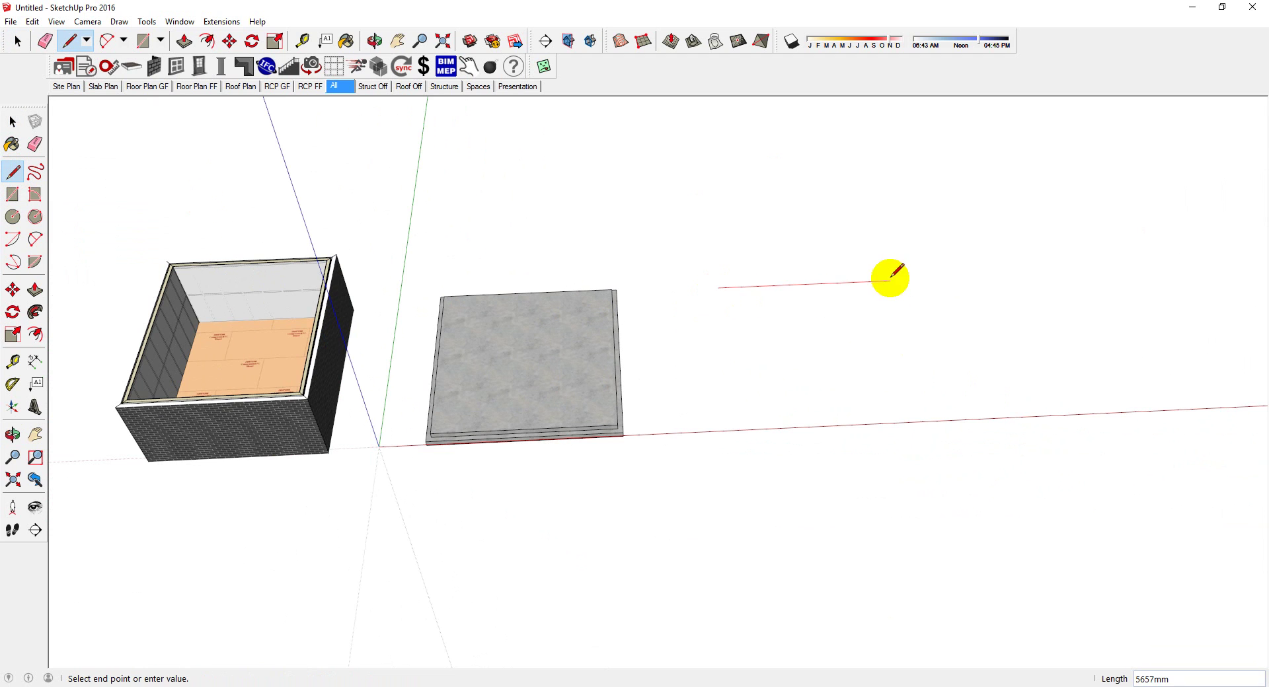
{"action": "left_click", "coordinate": [932, 278]}
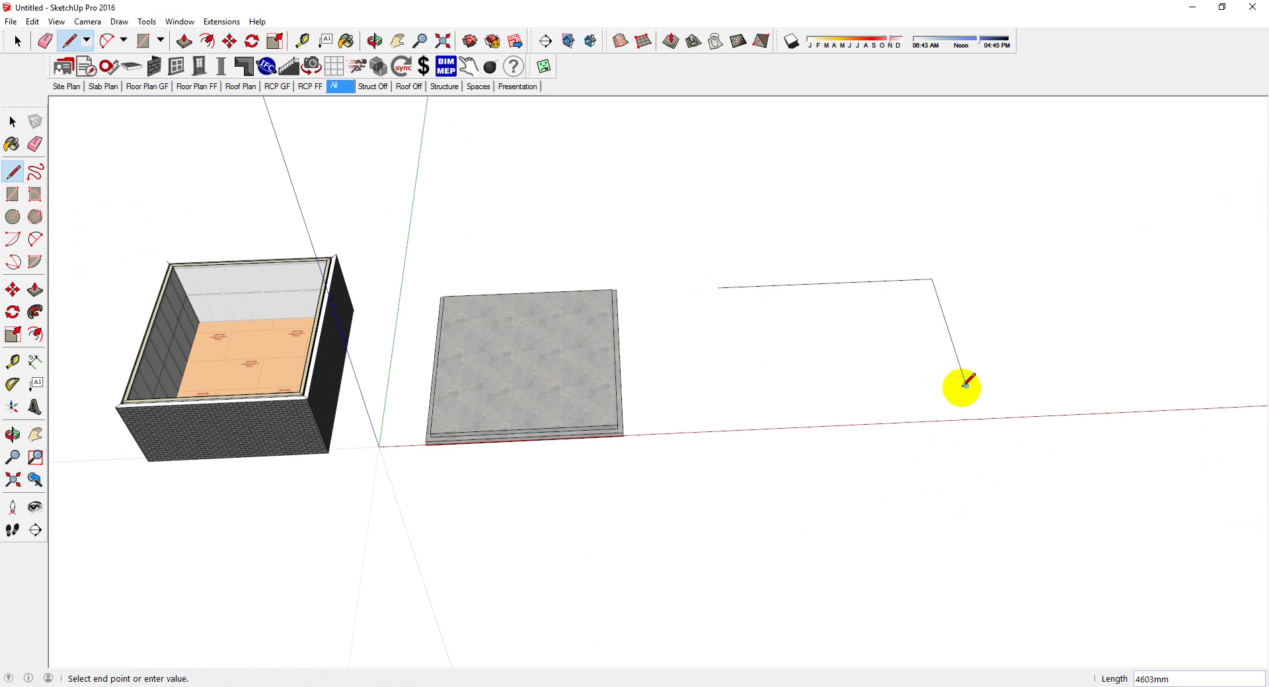
{"action": "left_click", "coordinate": [965, 385]}
{"action": "left_click", "coordinate": [869, 390]}
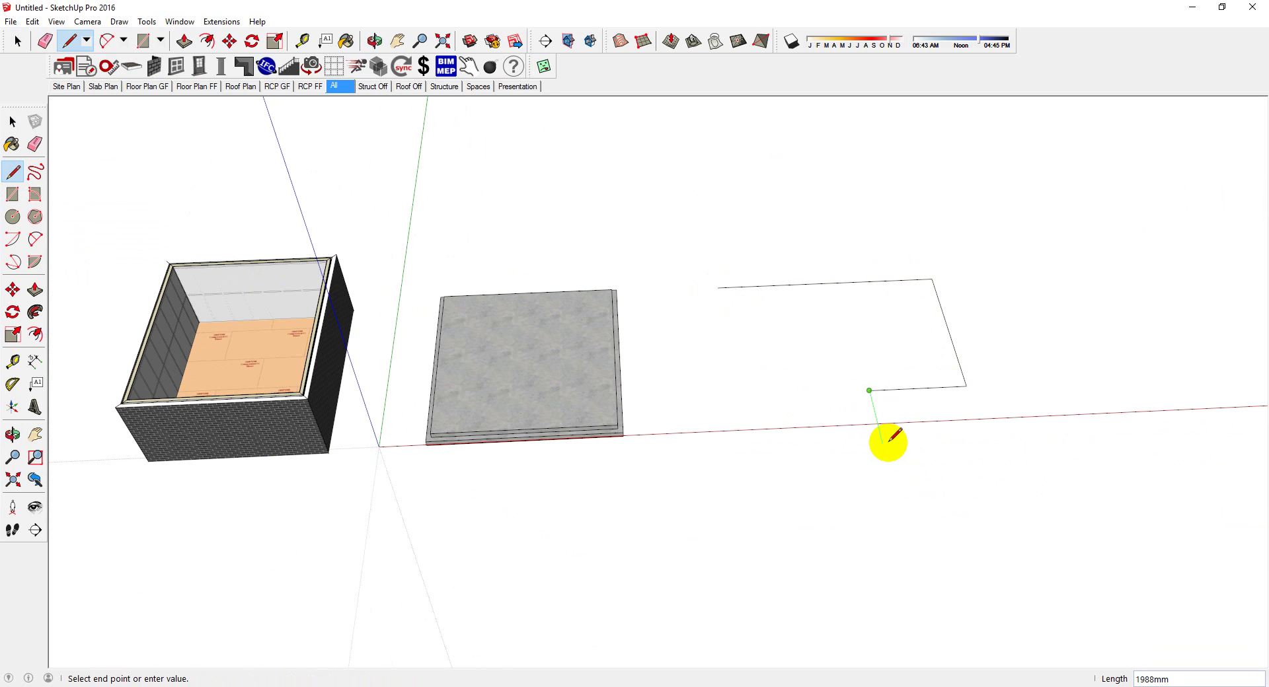
{"action": "left_click", "coordinate": [881, 443]}
{"action": "left_click", "coordinate": [720, 305]}
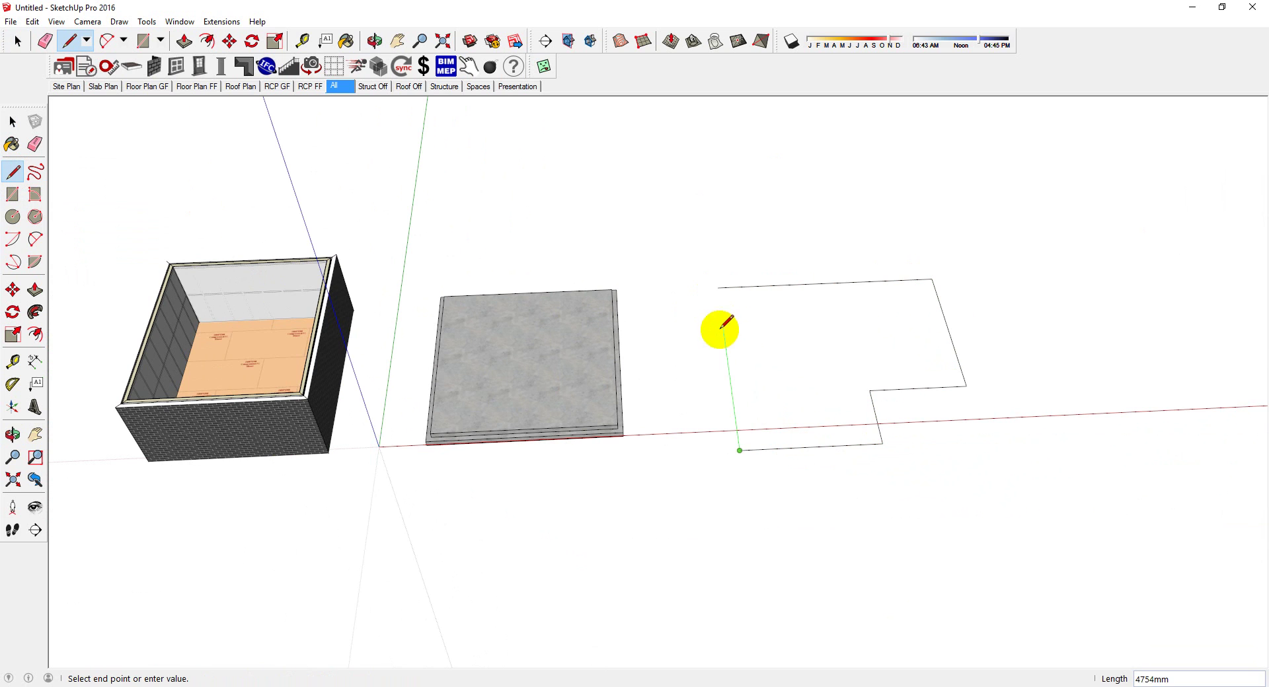
{"action": "left_click", "coordinate": [718, 287]}
{"action": "key", "text": "space"}
{"action": "middle_click_drag", "start_coordinate": [801, 399], "coordinate": [850, 326]}
{"action": "scroll", "coordinate": [854, 311], "scroll_direction": "up", "scroll_amount": 3}
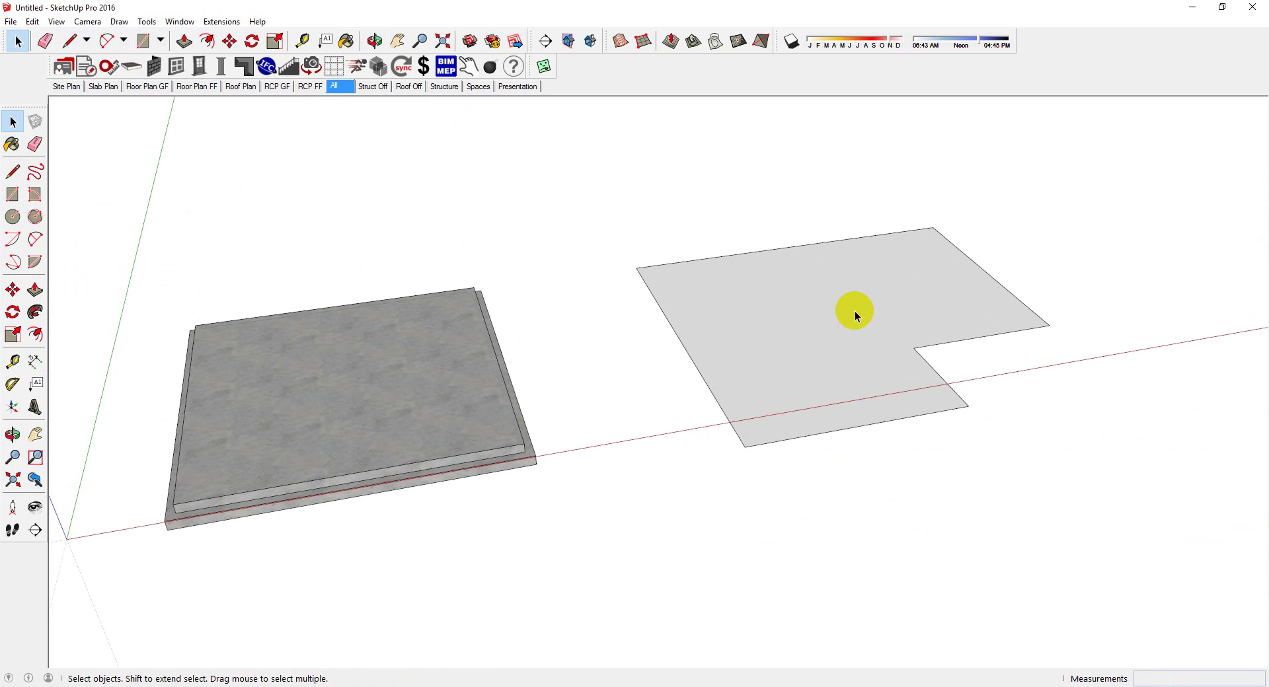
{"action": "left_click", "coordinate": [854, 310]}
Step: Try generating a 200 mm thick slab from the selected L-shaped face and undo it
{"action": "scroll", "coordinate": [938, 323], "scroll_direction": "down", "scroll_amount": 3}
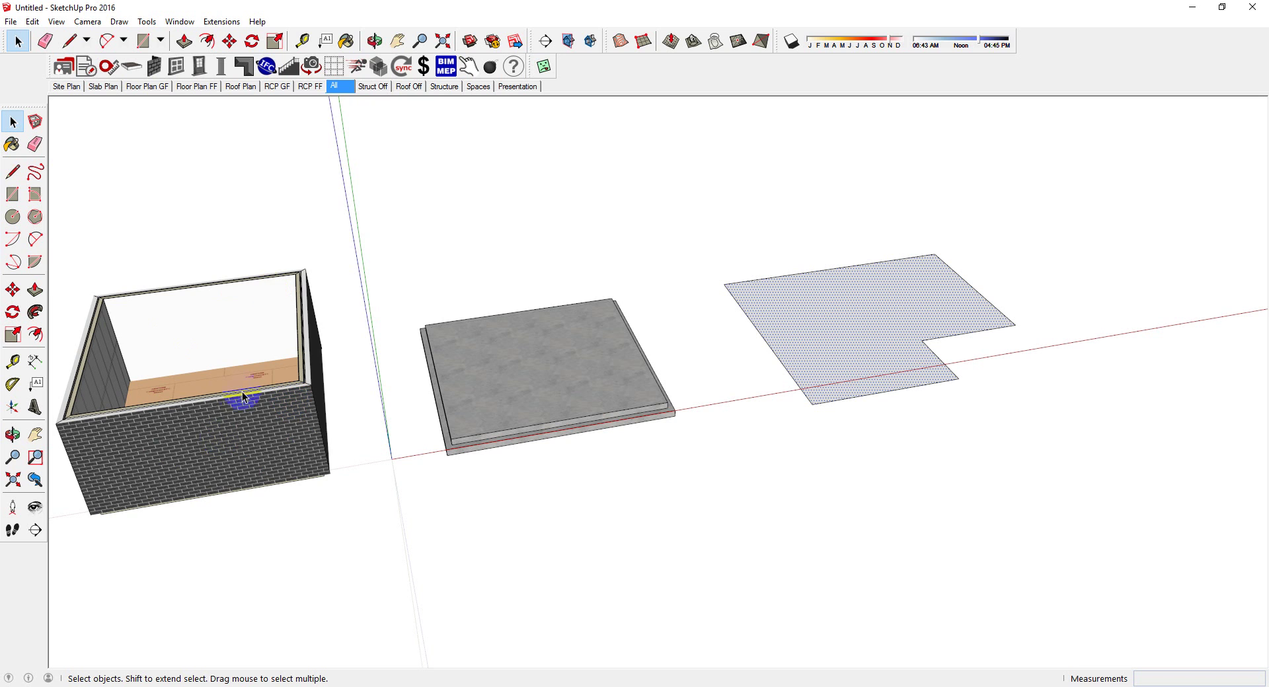
{"action": "scroll", "coordinate": [181, 506], "scroll_direction": "down", "scroll_amount": 2}
{"action": "scroll", "coordinate": [758, 355], "scroll_direction": "up", "scroll_amount": 2}
{"action": "middle_click_drag", "start_coordinate": [725, 368], "coordinate": [693, 374]}
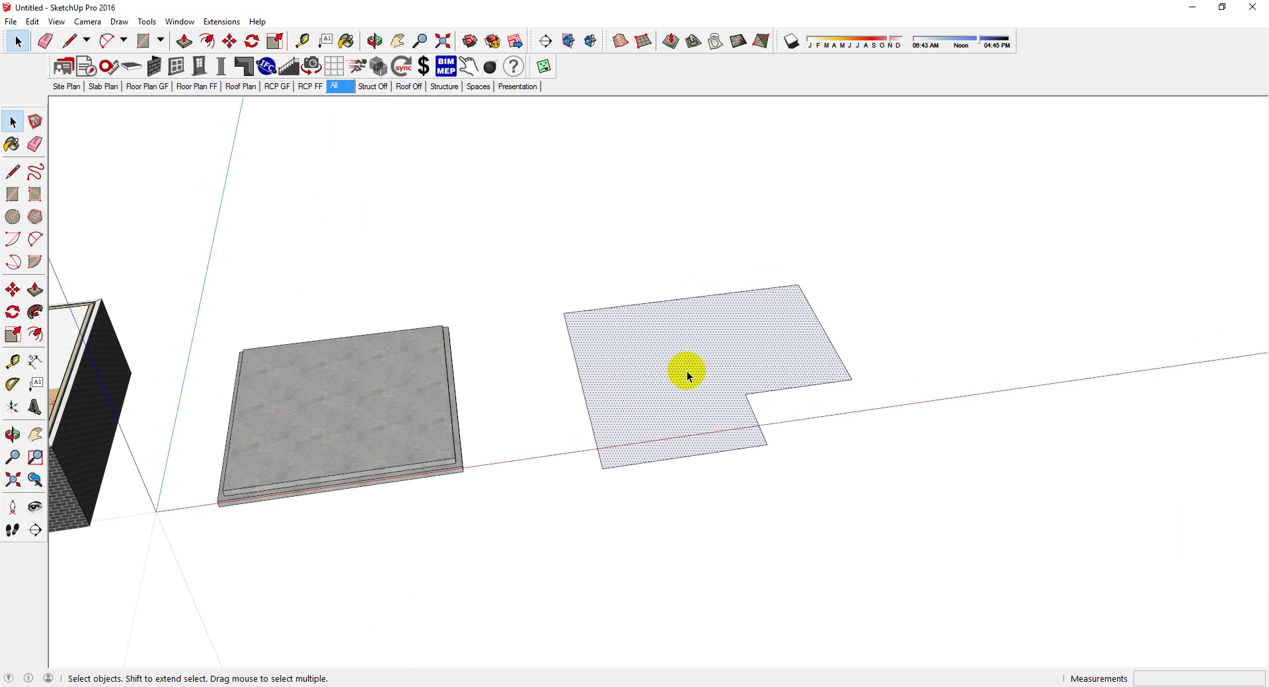
{"action": "middle_click_drag", "start_coordinate": [910, 333], "coordinate": [810, 364]}
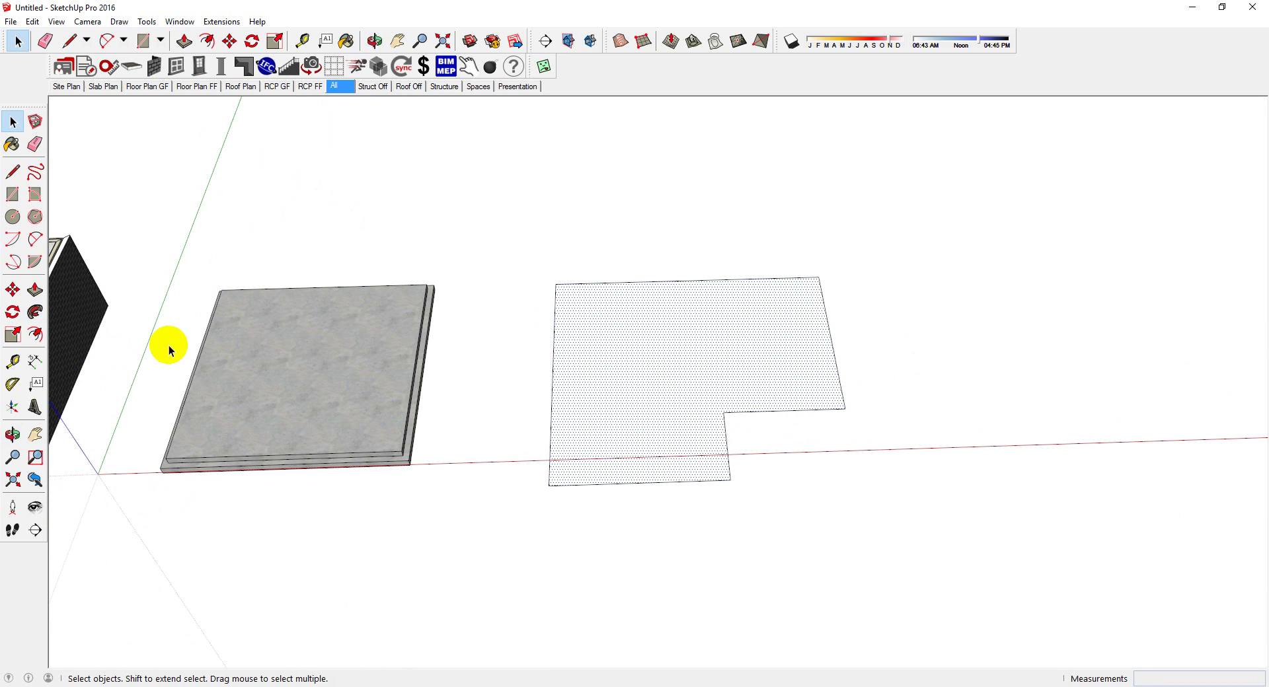
{"action": "scroll", "coordinate": [780, 324], "scroll_direction": "up", "scroll_amount": 2}
{"action": "left_click", "coordinate": [131, 66]}
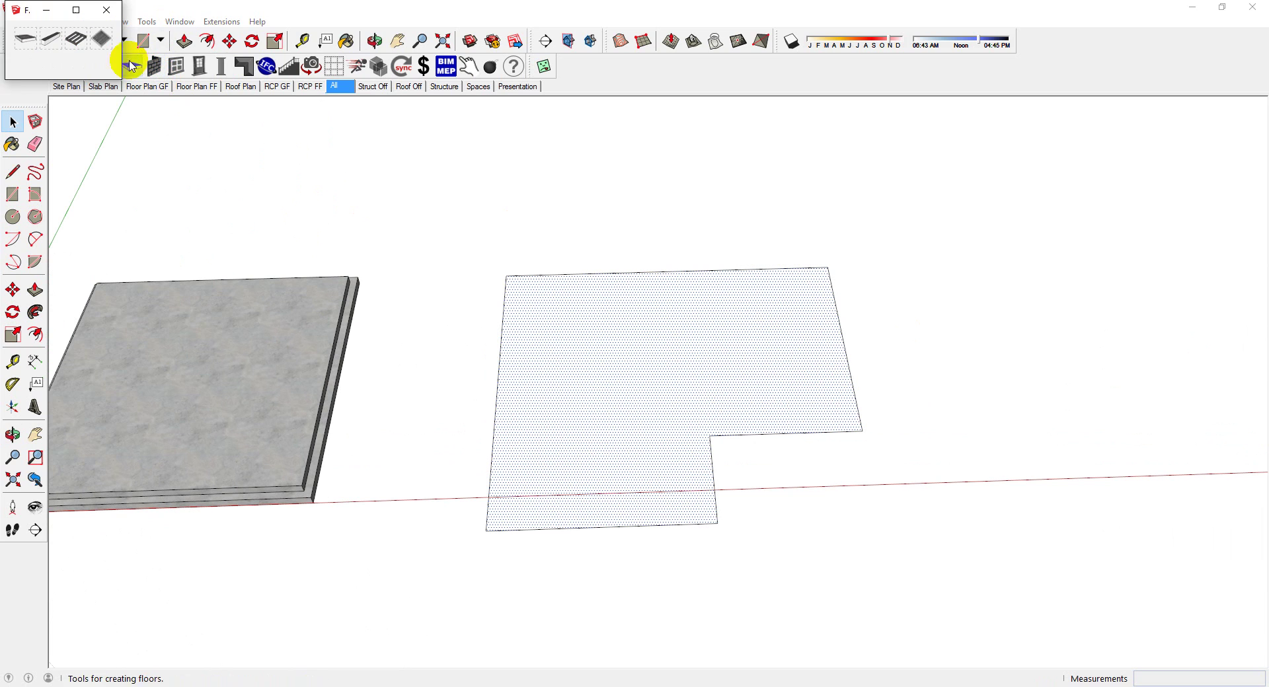
{"action": "left_click", "coordinate": [24, 39]}
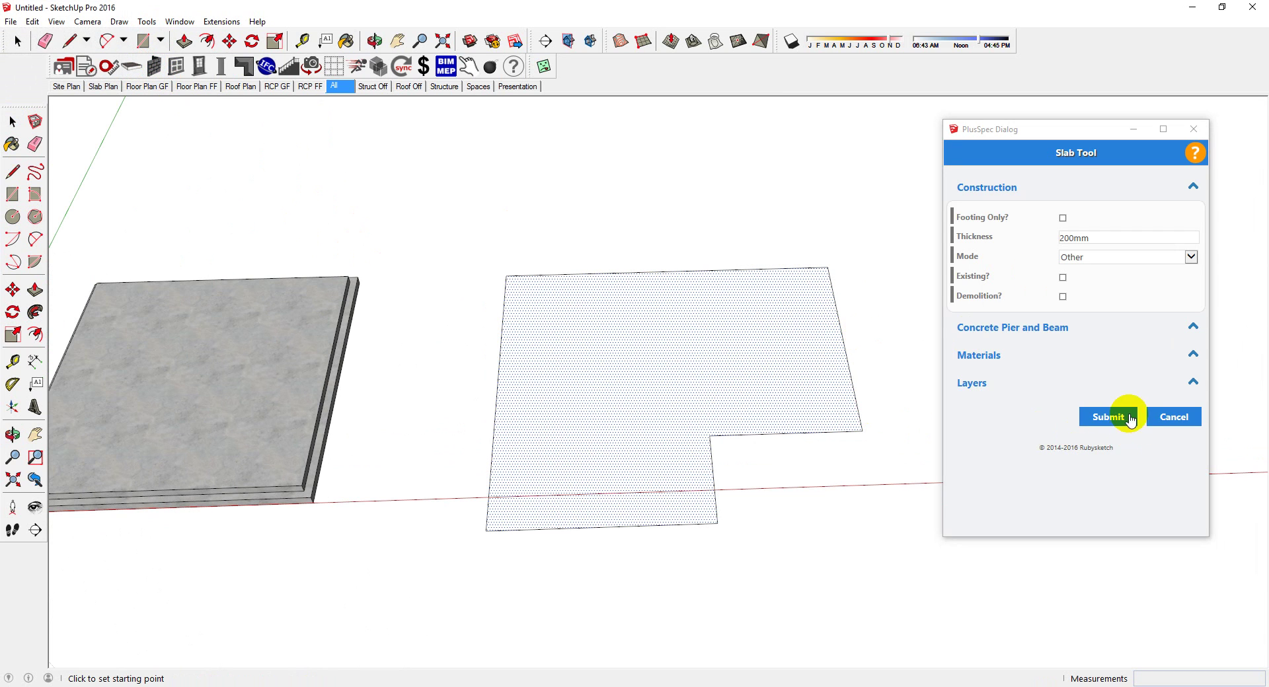
{"action": "left_click", "coordinate": [1123, 414]}
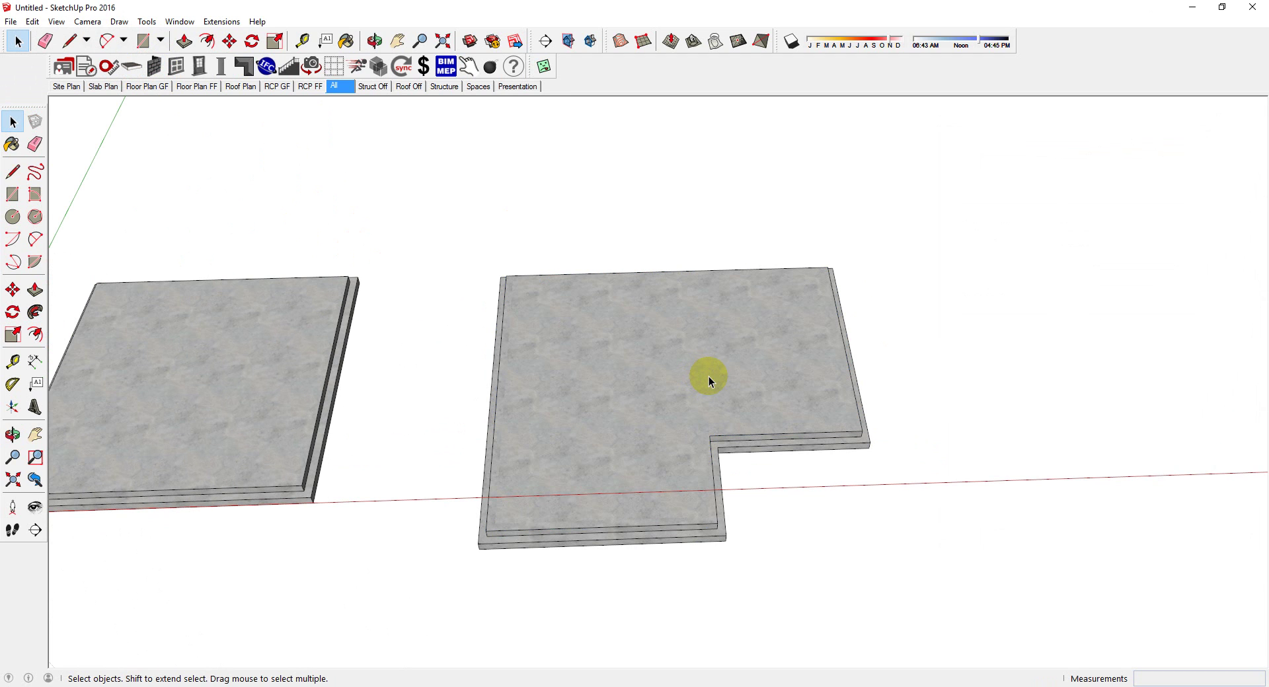
{"action": "key", "text": "ctrl+z"}
{"action": "key", "text": "ctrl+z"}
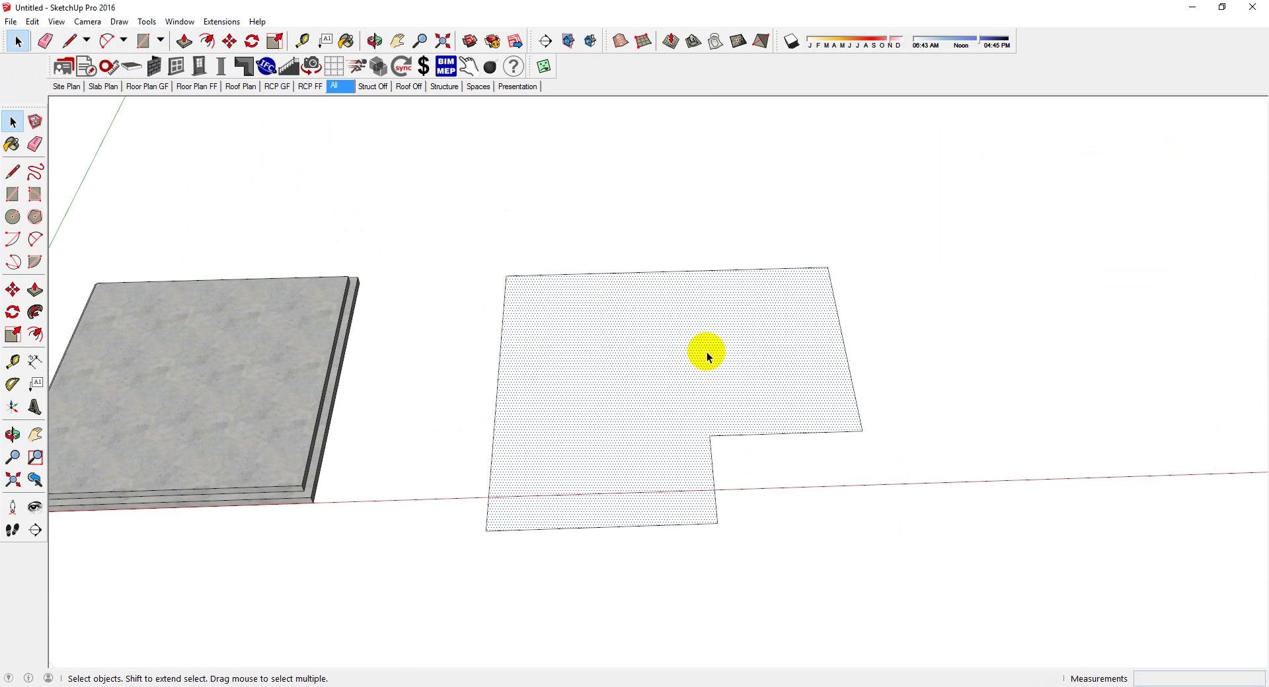
Step: Create 140x35 solid timber joists at 600 mm spacing below the L-shaped face, running along the red axis
{"action": "left_click", "coordinate": [85, 66]}
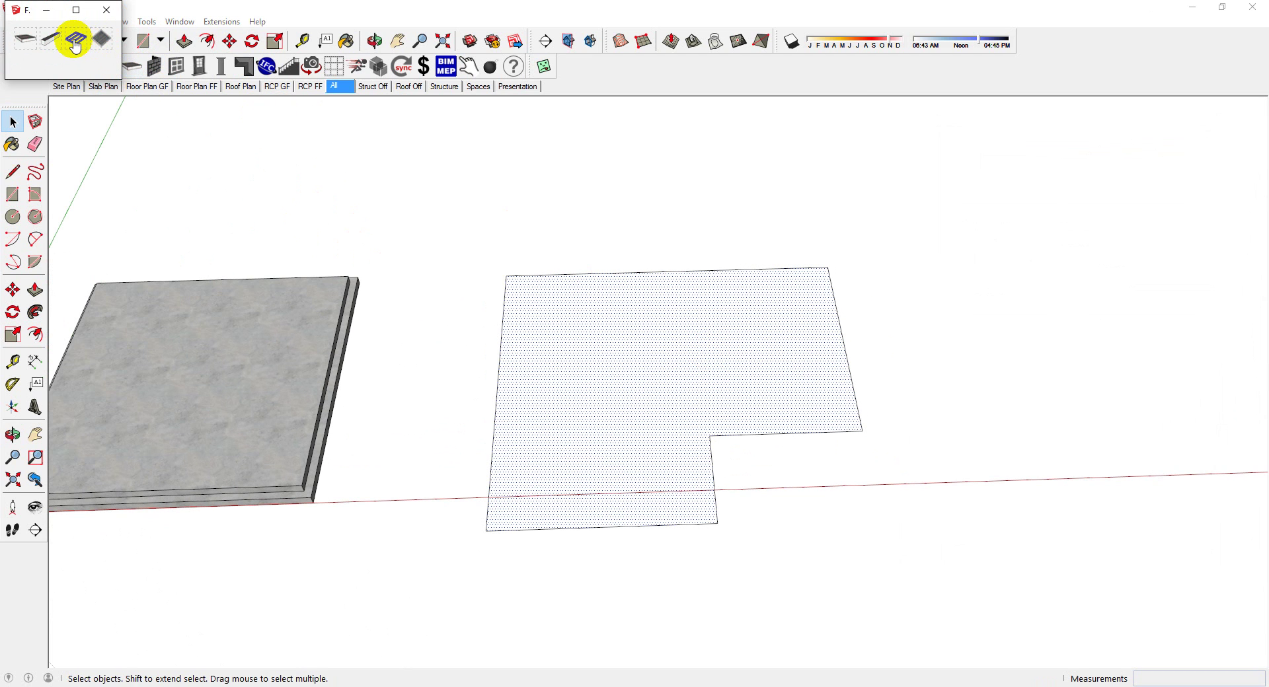
{"action": "left_click", "coordinate": [107, 34]}
{"action": "left_click", "coordinate": [779, 351]}
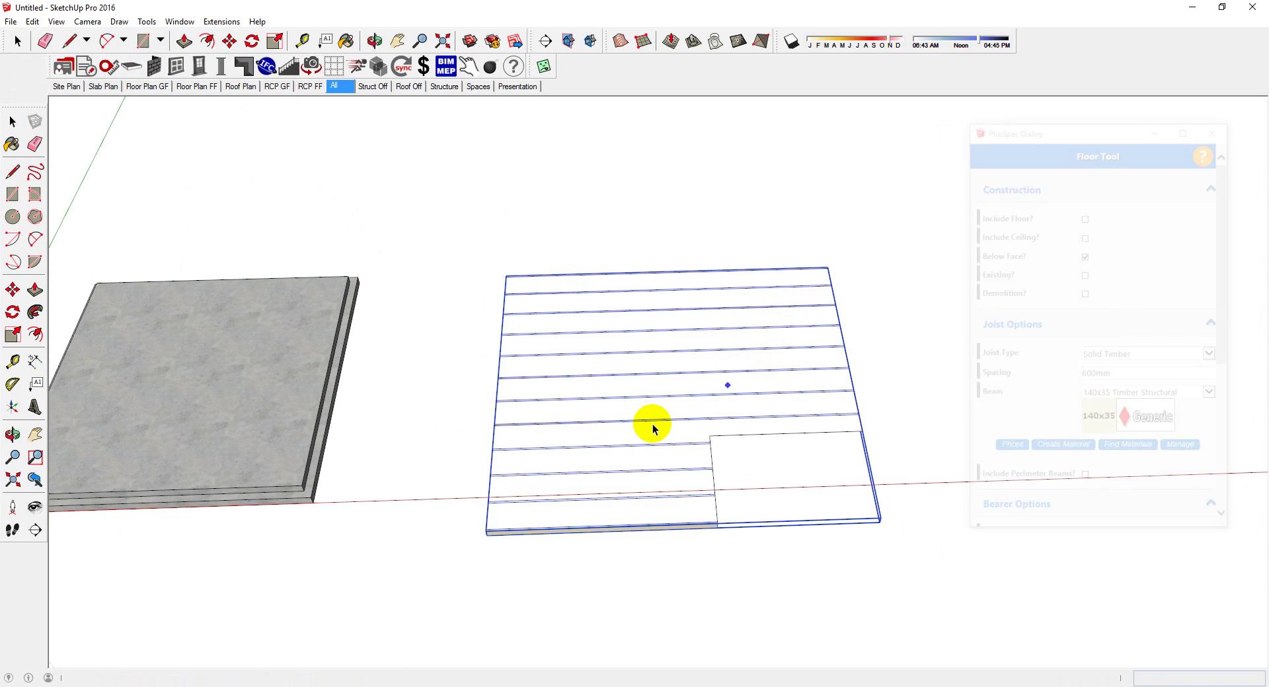
{"action": "scroll", "coordinate": [890, 315], "scroll_direction": "down", "scroll_amount": 3}
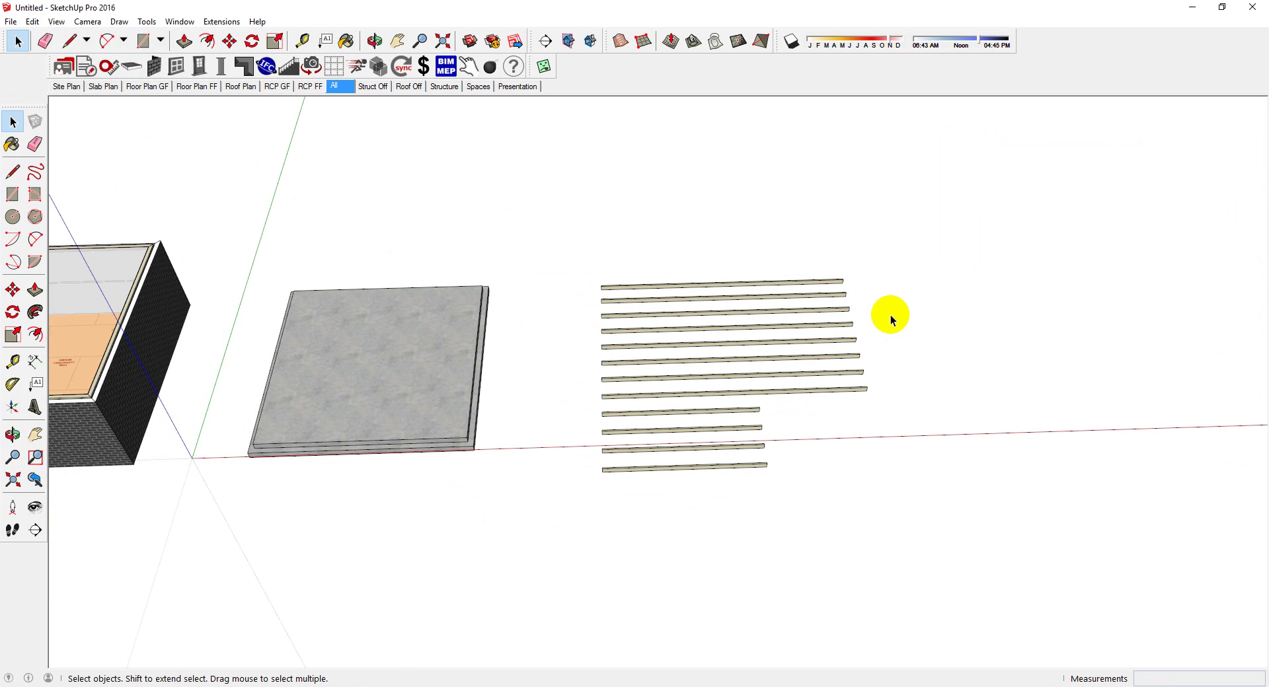
Step: Build 2440 mm high brick veneer walls with a 2100 mm header height around all four upper corners of the rectangular slab
{"action": "scroll", "coordinate": [246, 407], "scroll_direction": "up", "scroll_amount": 5}
{"action": "middle_click_drag", "start_coordinate": [277, 426], "coordinate": [463, 423]}
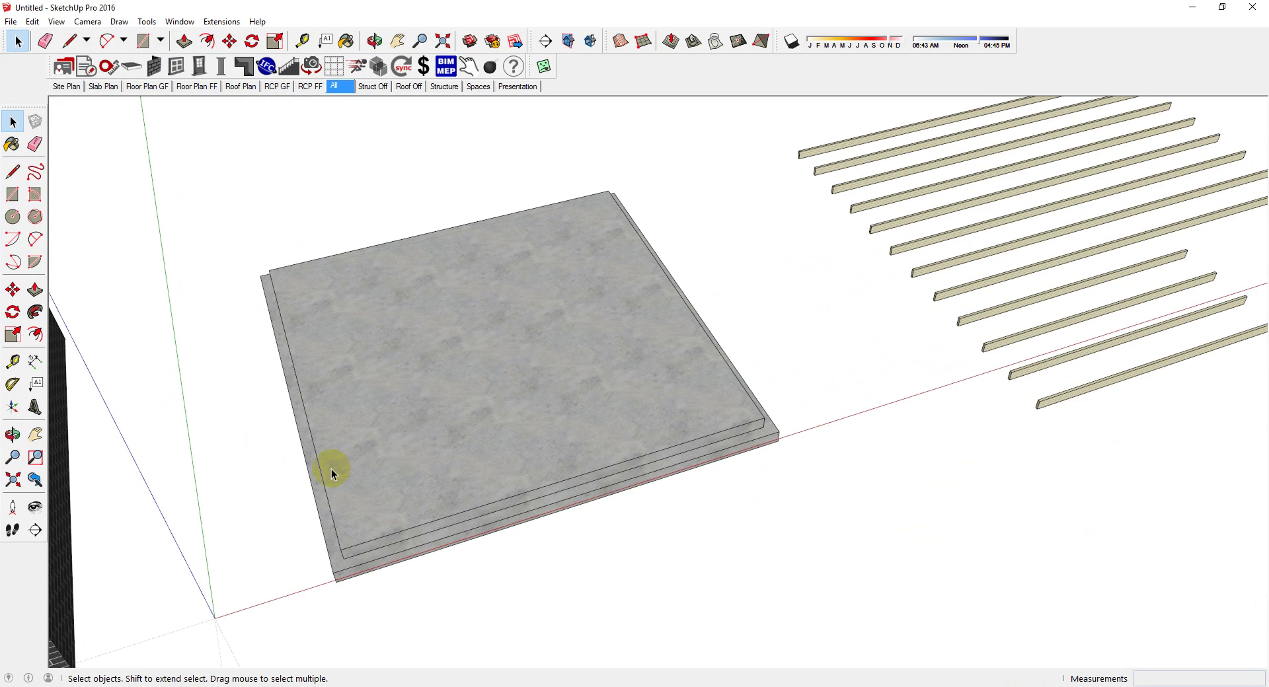
{"action": "left_click", "coordinate": [153, 66]}
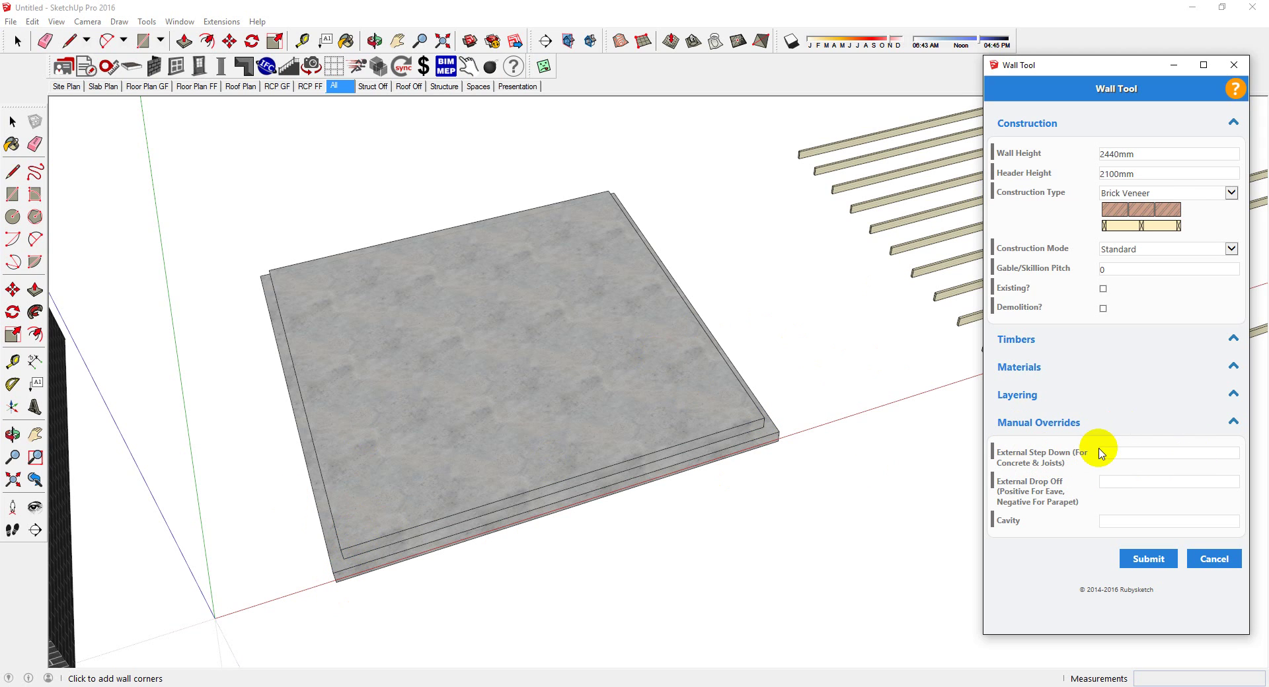
{"action": "left_click", "coordinate": [1116, 453]}
{"action": "left_click", "coordinate": [1146, 559]}
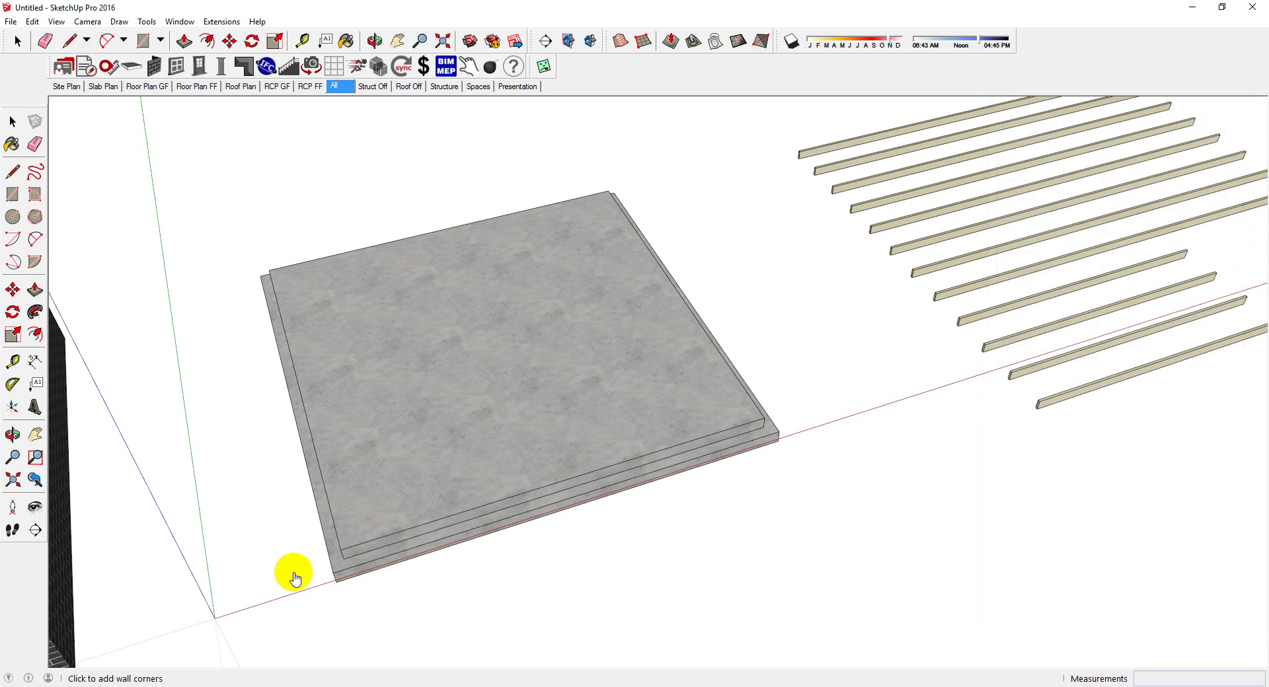
{"action": "left_click", "coordinate": [340, 550]}
{"action": "left_click", "coordinate": [269, 270]}
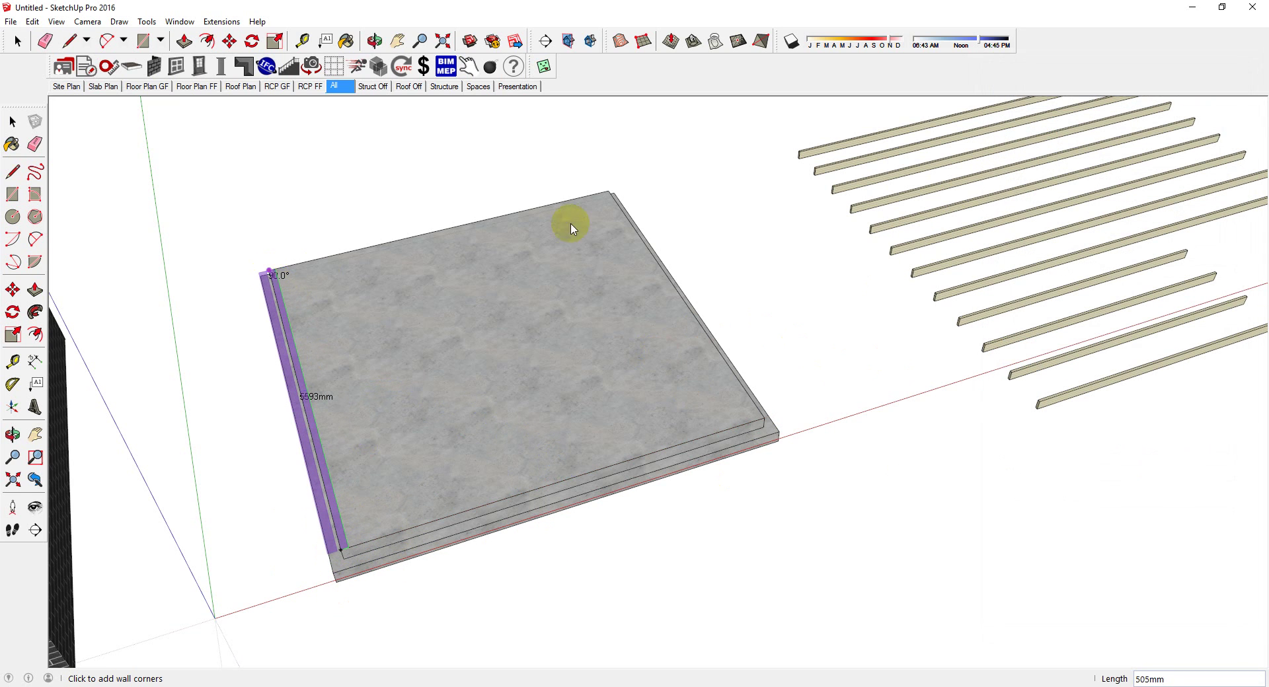
{"action": "left_click", "coordinate": [609, 192]}
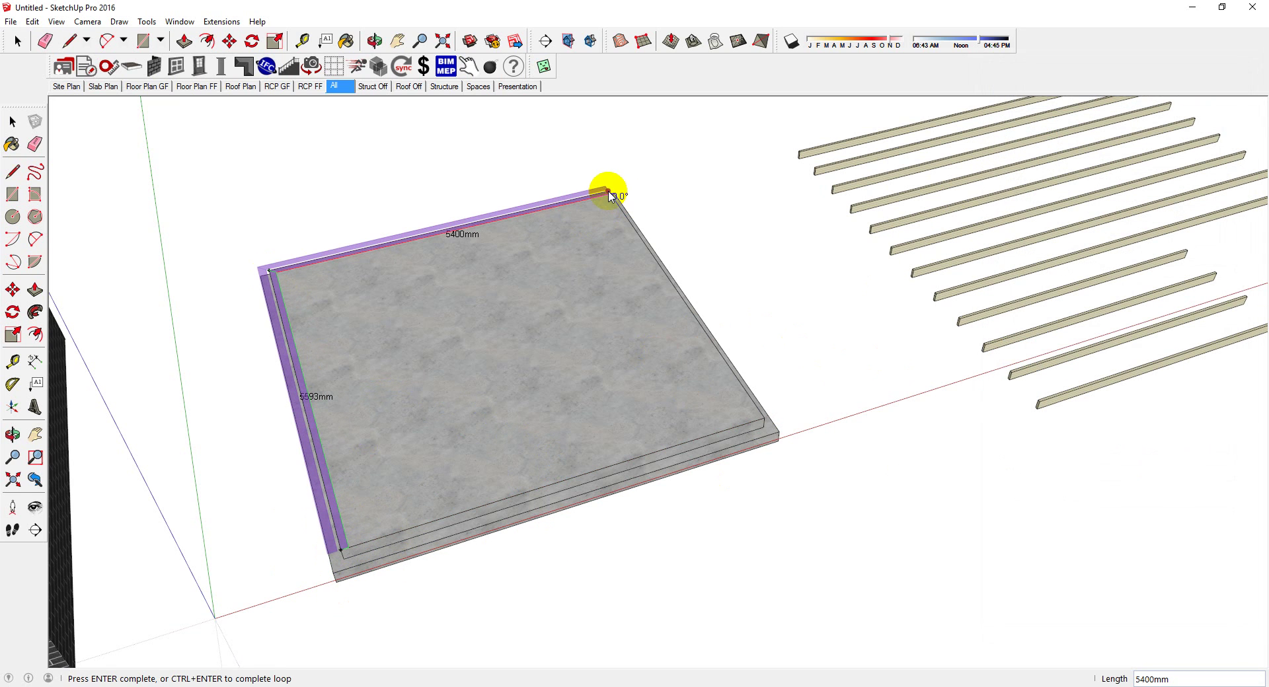
{"action": "left_click", "coordinate": [764, 418]}
{"action": "left_click", "coordinate": [341, 549]}
{"action": "left_click", "coordinate": [763, 404]}
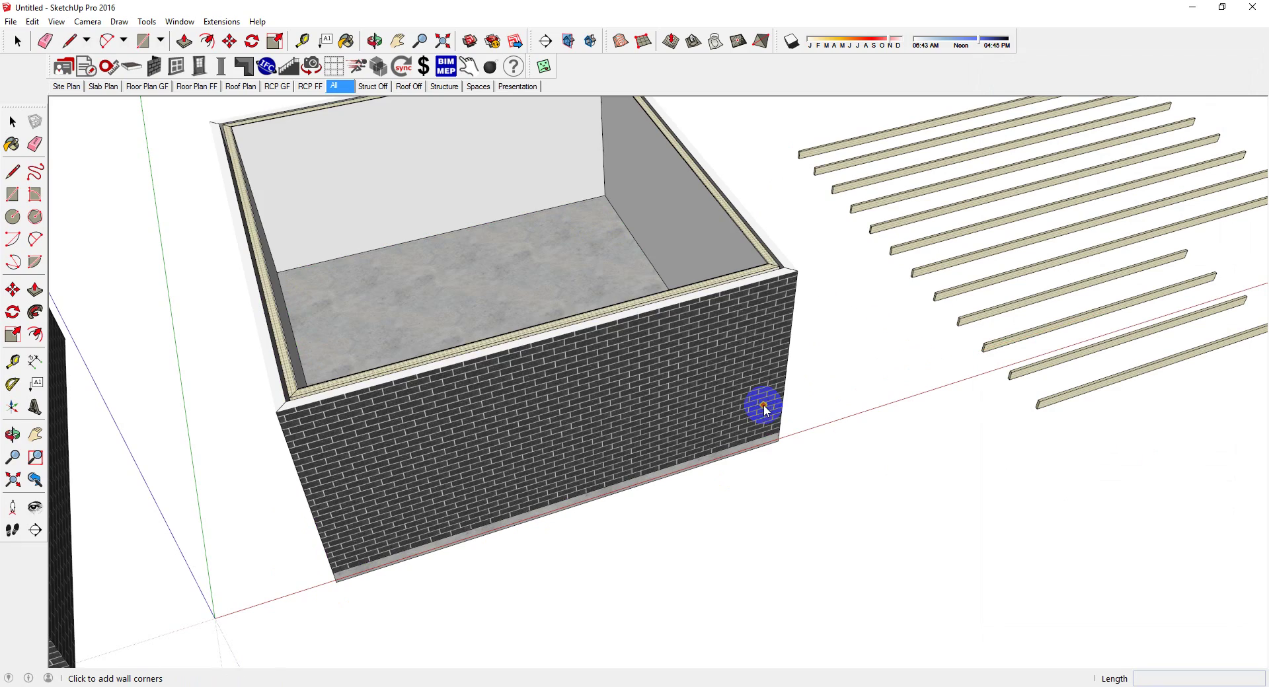
Step: Move the front brick wall of the new room outward past the slab edge, keeping the side walls connected
{"action": "middle_click_drag", "start_coordinate": [756, 427], "coordinate": [646, 266]}
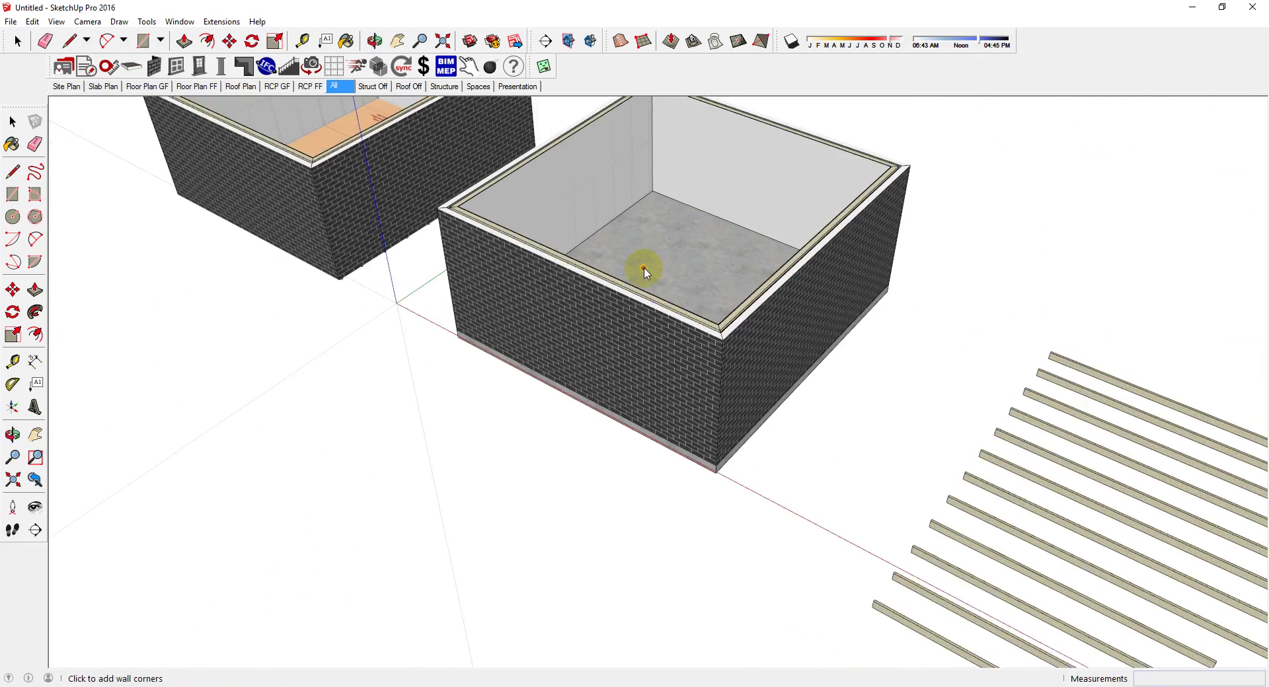
{"action": "scroll", "coordinate": [635, 311], "scroll_direction": "up", "scroll_amount": 3}
{"action": "key", "text": "space"}
{"action": "left_click", "coordinate": [606, 358]}
{"action": "middle_click_drag", "start_coordinate": [607, 358], "coordinate": [396, 199]}
{"action": "left_click", "coordinate": [154, 66]}
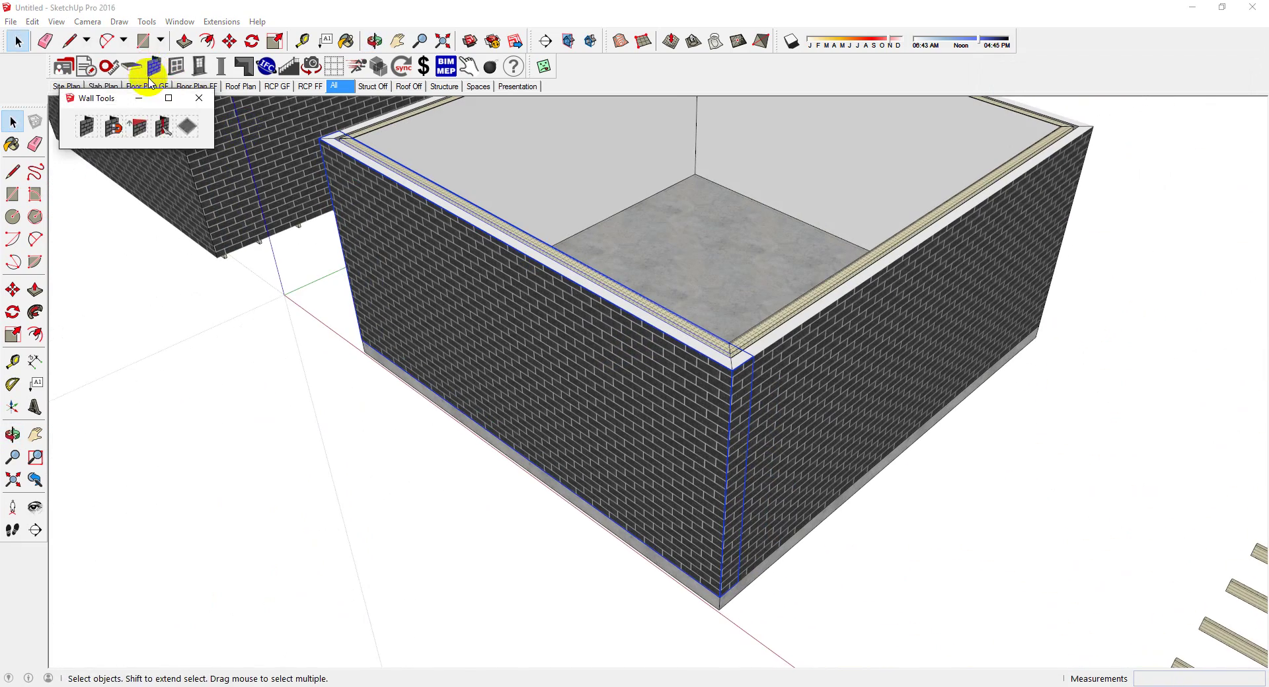
{"action": "left_click", "coordinate": [111, 141]}
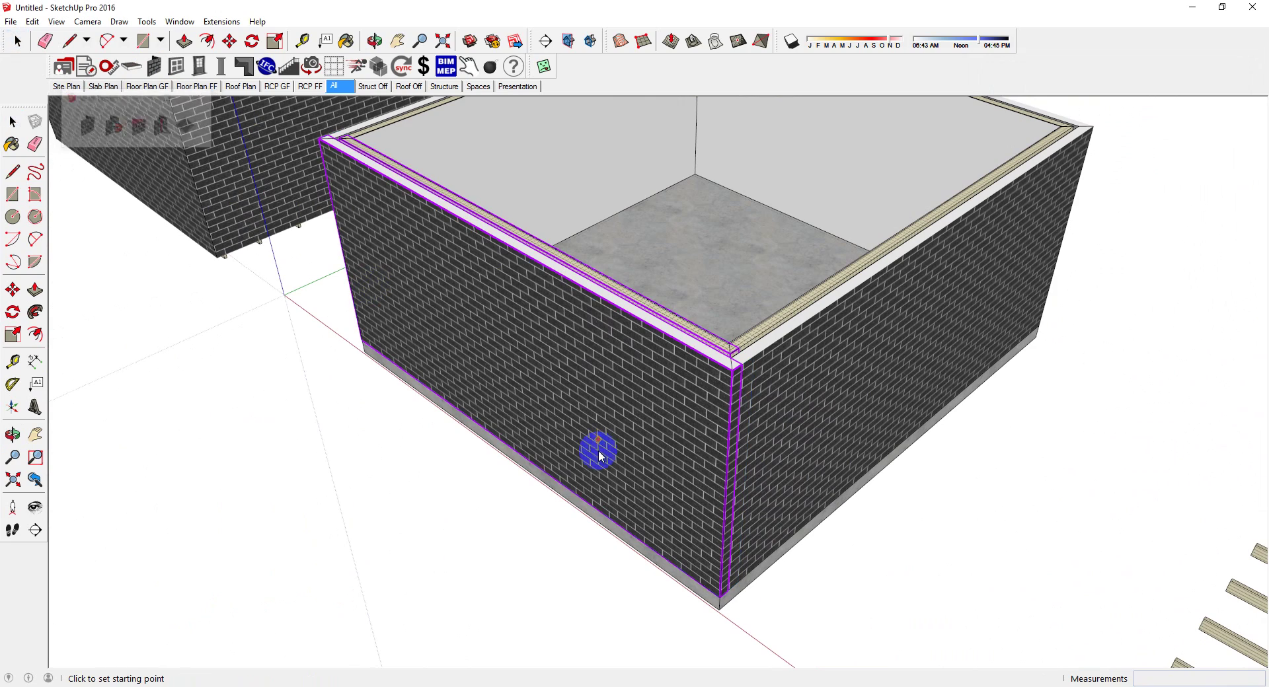
{"action": "left_click", "coordinate": [540, 468]}
{"action": "left_click", "coordinate": [599, 289]}
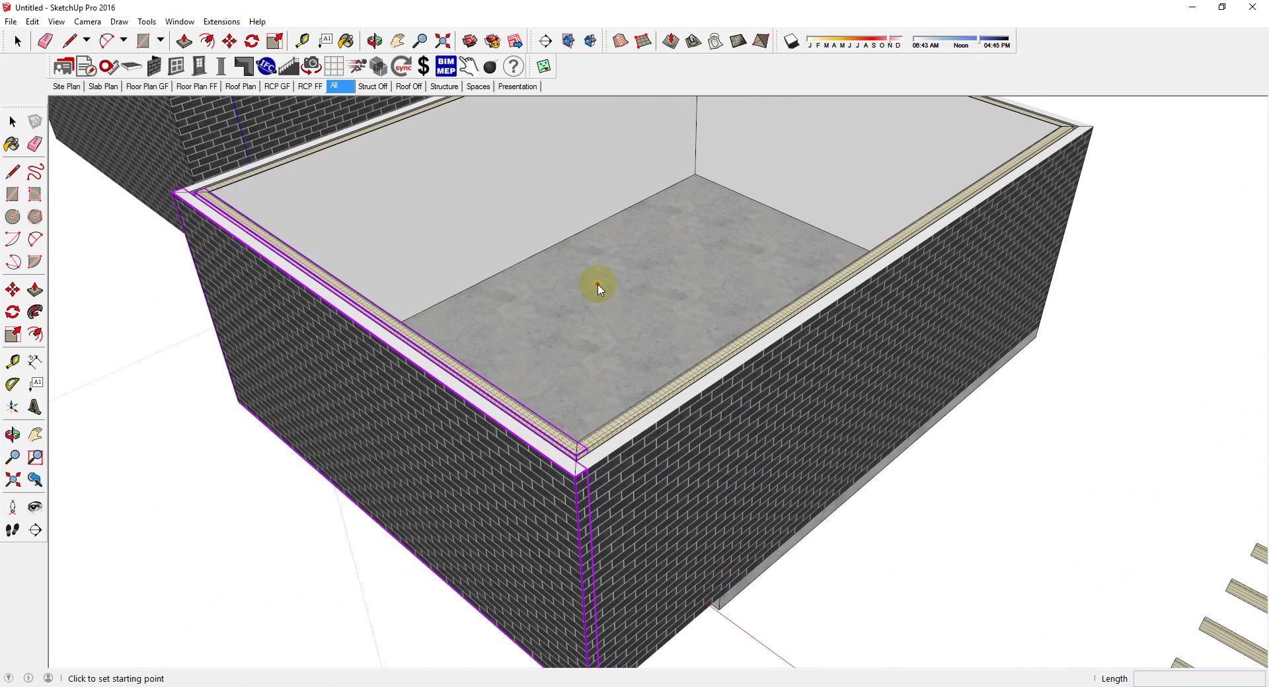
Step: Delete the concrete slab from the larger brick veneer room whose front wall was moved outward
{"action": "middle_click_drag", "start_coordinate": [598, 289], "coordinate": [586, 360]}
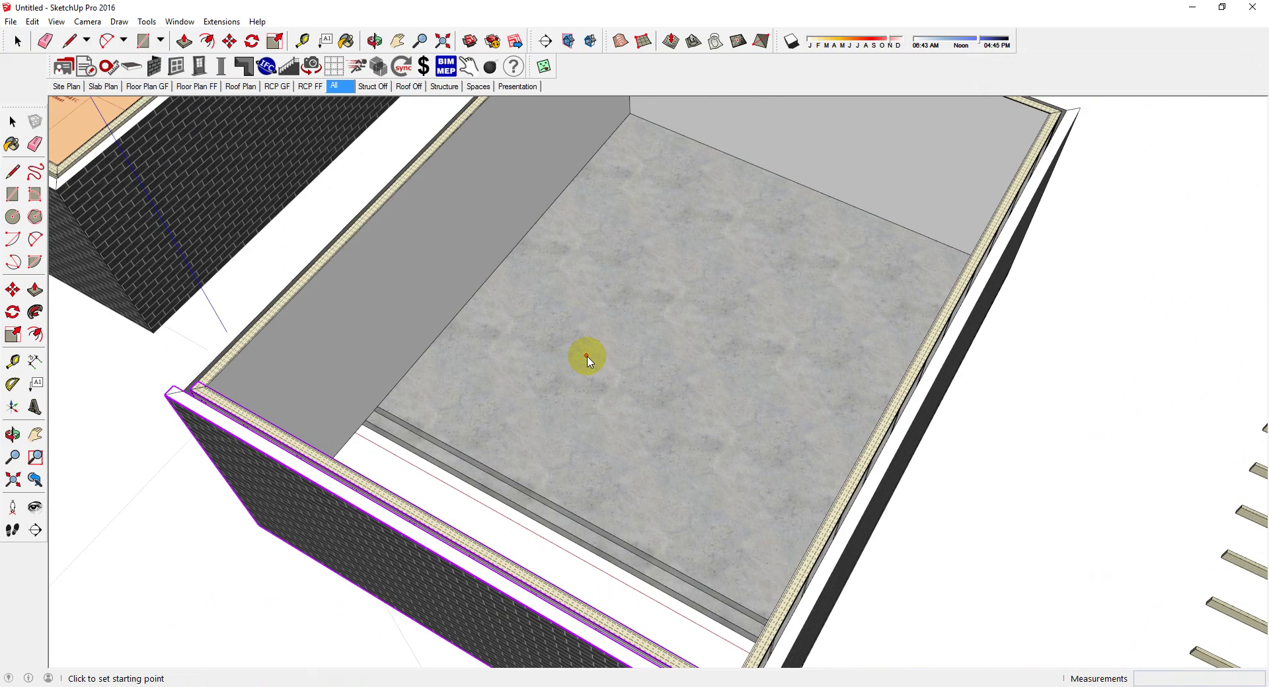
{"action": "scroll", "coordinate": [587, 357], "scroll_direction": "down", "scroll_amount": 3}
{"action": "key", "text": "space"}
{"action": "scroll", "coordinate": [596, 367], "scroll_direction": "down", "scroll_amount": 2}
{"action": "scroll", "coordinate": [596, 367], "scroll_direction": "down", "scroll_amount": 3}
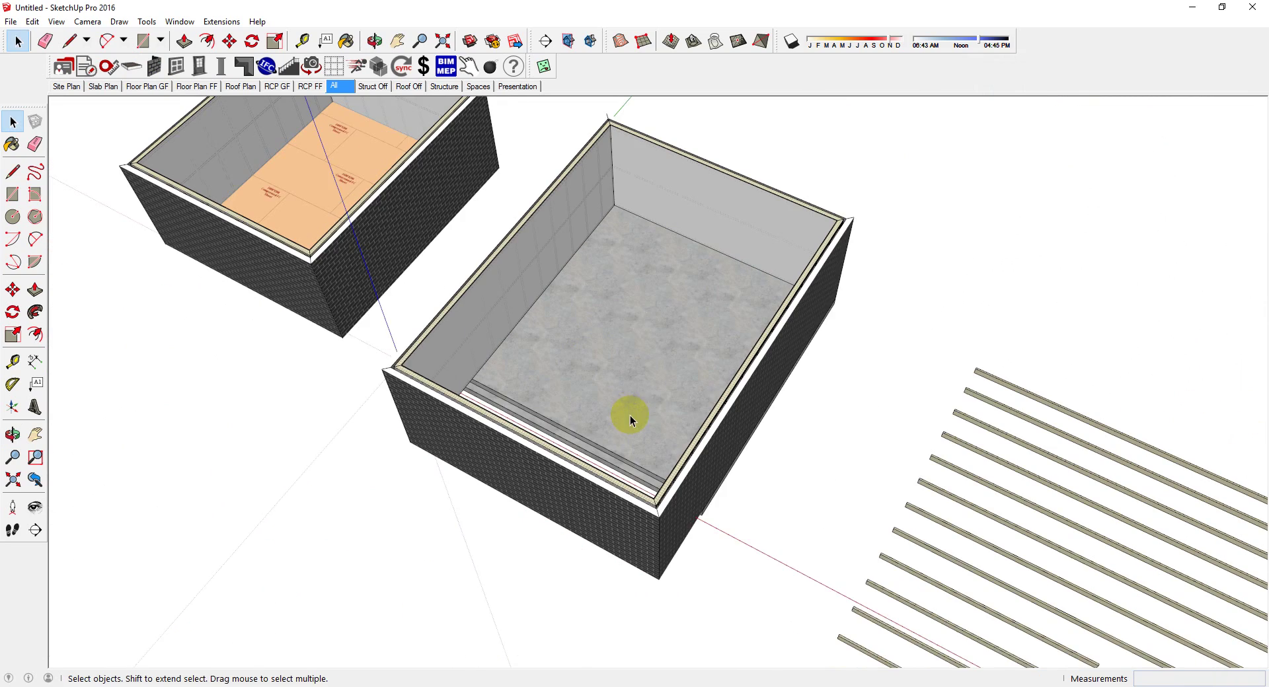
{"action": "middle_click_drag", "start_coordinate": [629, 420], "coordinate": [559, 419]}
{"action": "left_click", "coordinate": [641, 363]}
{"action": "key", "text": "Delete"}
Step: Generate a floor face from the larger room's connected walls
{"action": "right_click", "coordinate": [559, 419]}
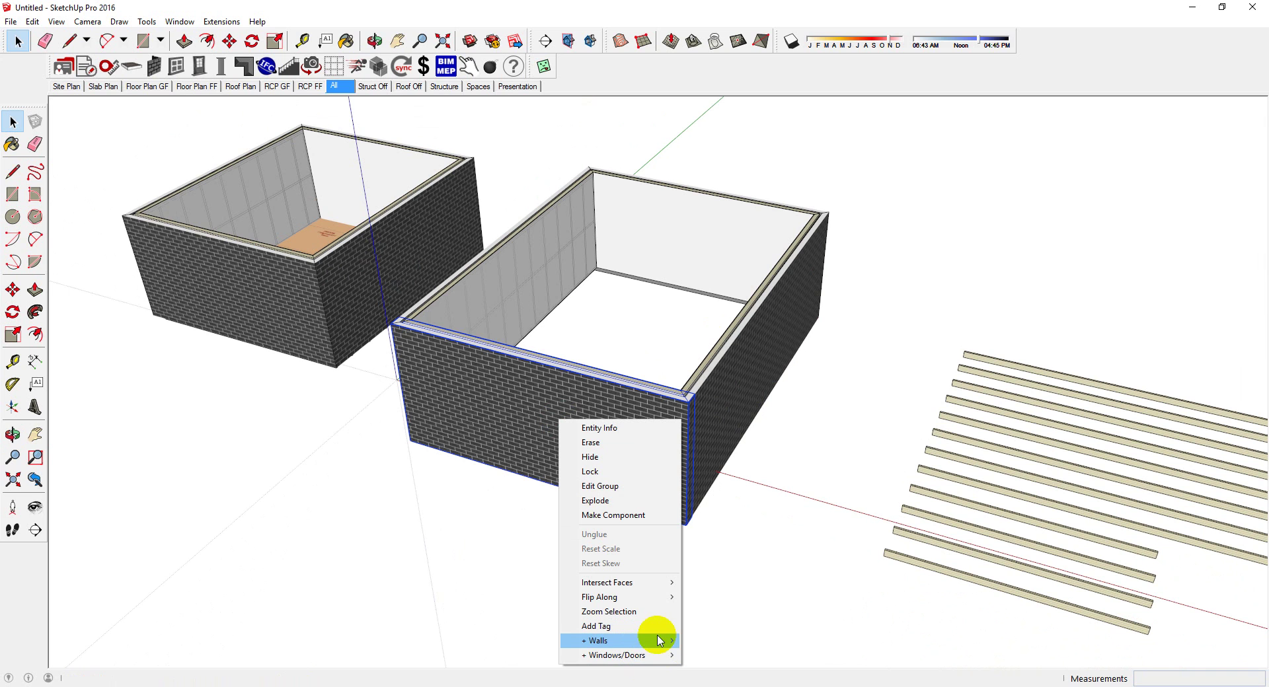
{"action": "mouse_move", "coordinate": [659, 640]}
{"action": "mouse_move", "coordinate": [787, 626]}
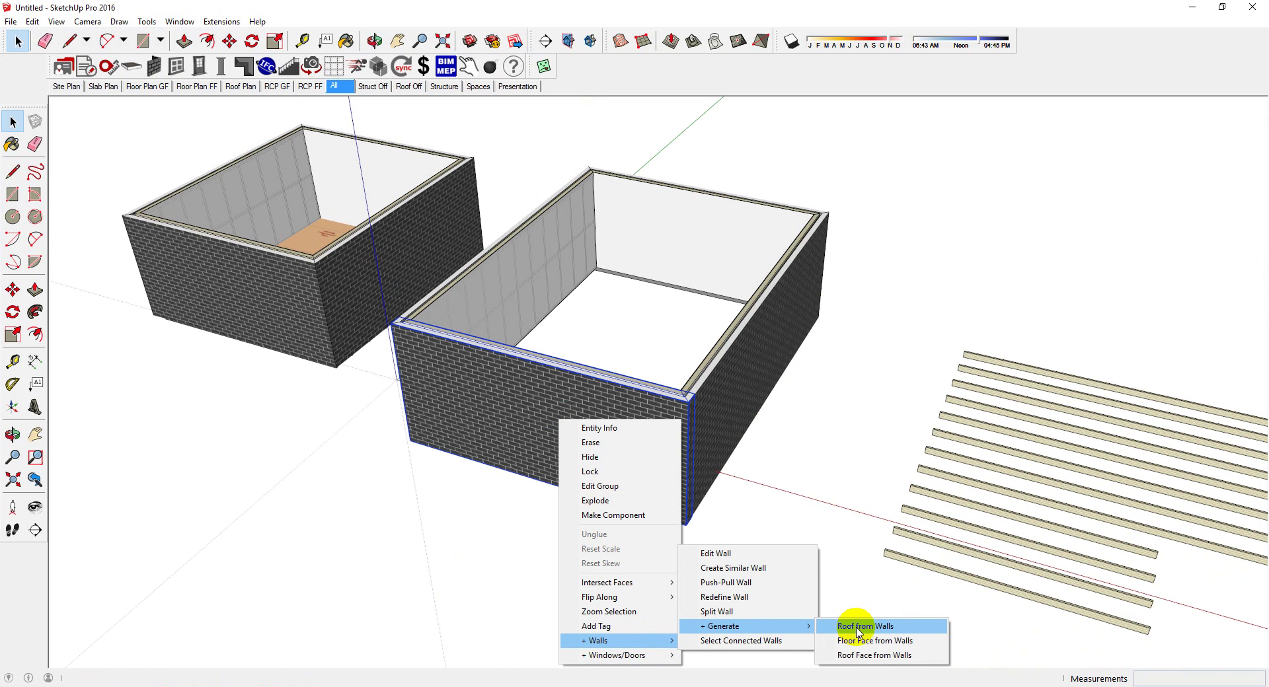
{"action": "left_click", "coordinate": [859, 641]}
Step: Create a concrete slab from the new floor face of the larger room with the Floor tool
{"action": "middle_click_drag", "start_coordinate": [703, 312], "coordinate": [429, 265]}
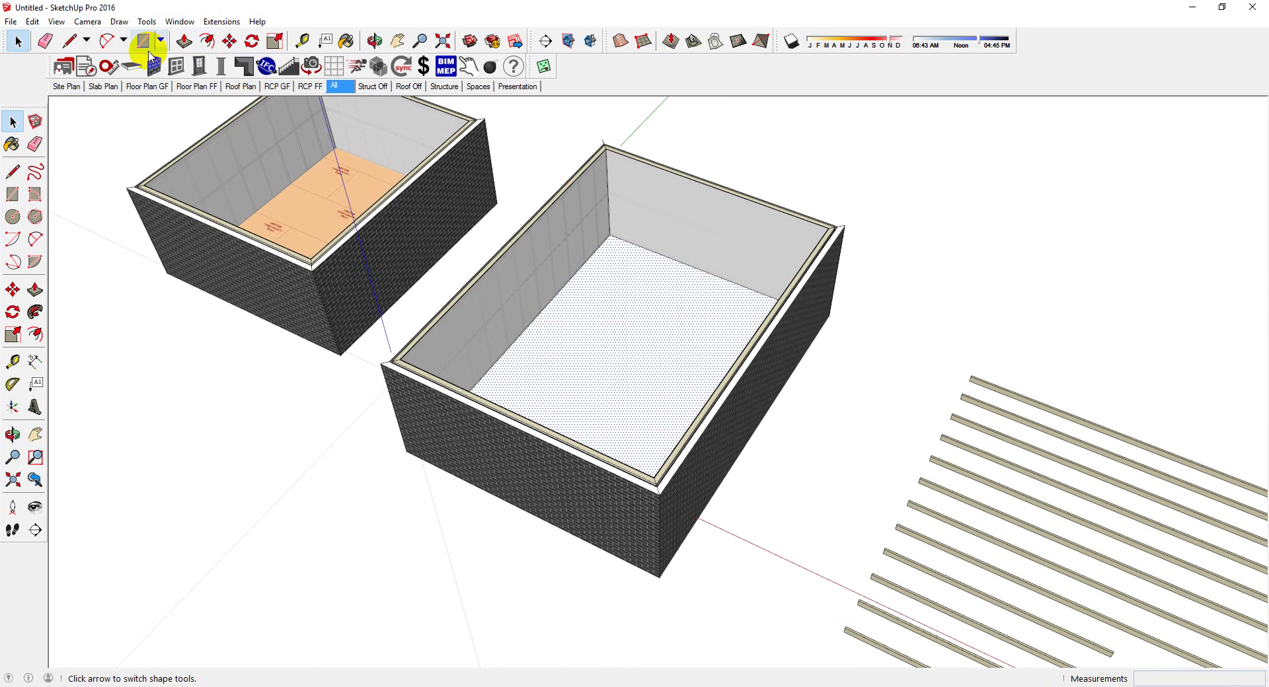
{"action": "left_click", "coordinate": [129, 66]}
{"action": "left_click", "coordinate": [25, 46]}
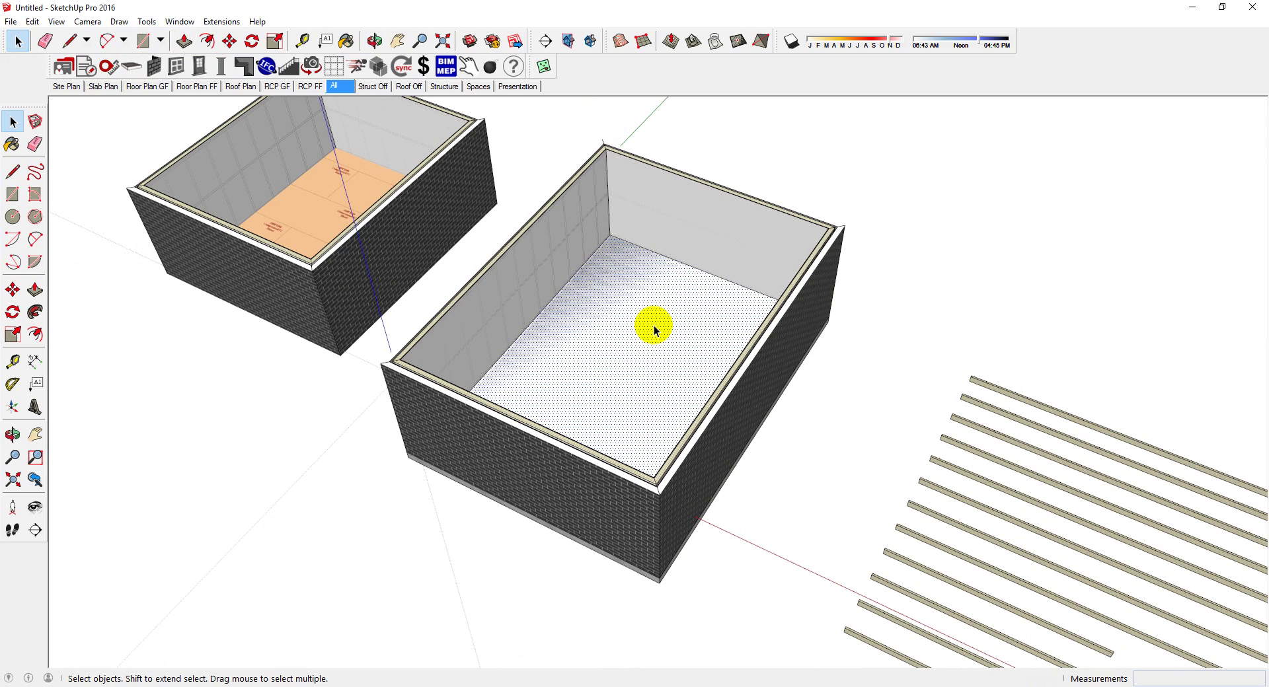
{"action": "left_click", "coordinate": [654, 334]}
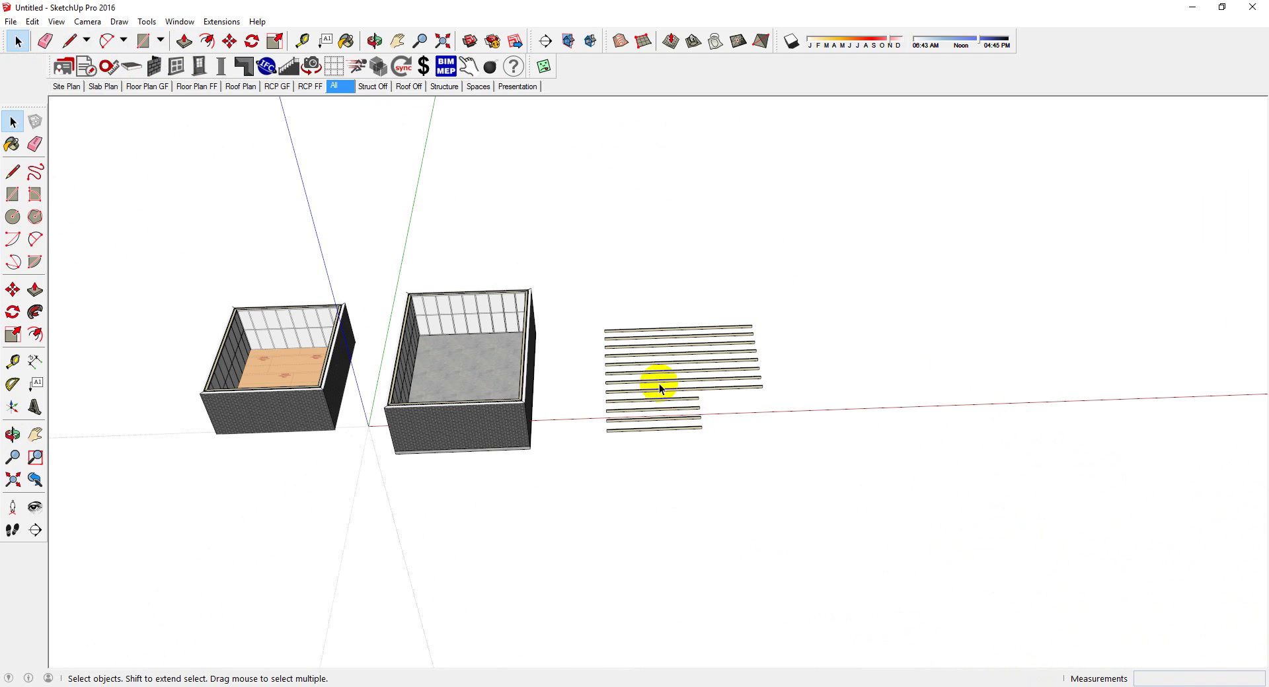
Step: Delete the timber sheet floor from the smaller brick veneer room
{"action": "scroll", "coordinate": [676, 411], "scroll_direction": "up", "scroll_amount": 2}
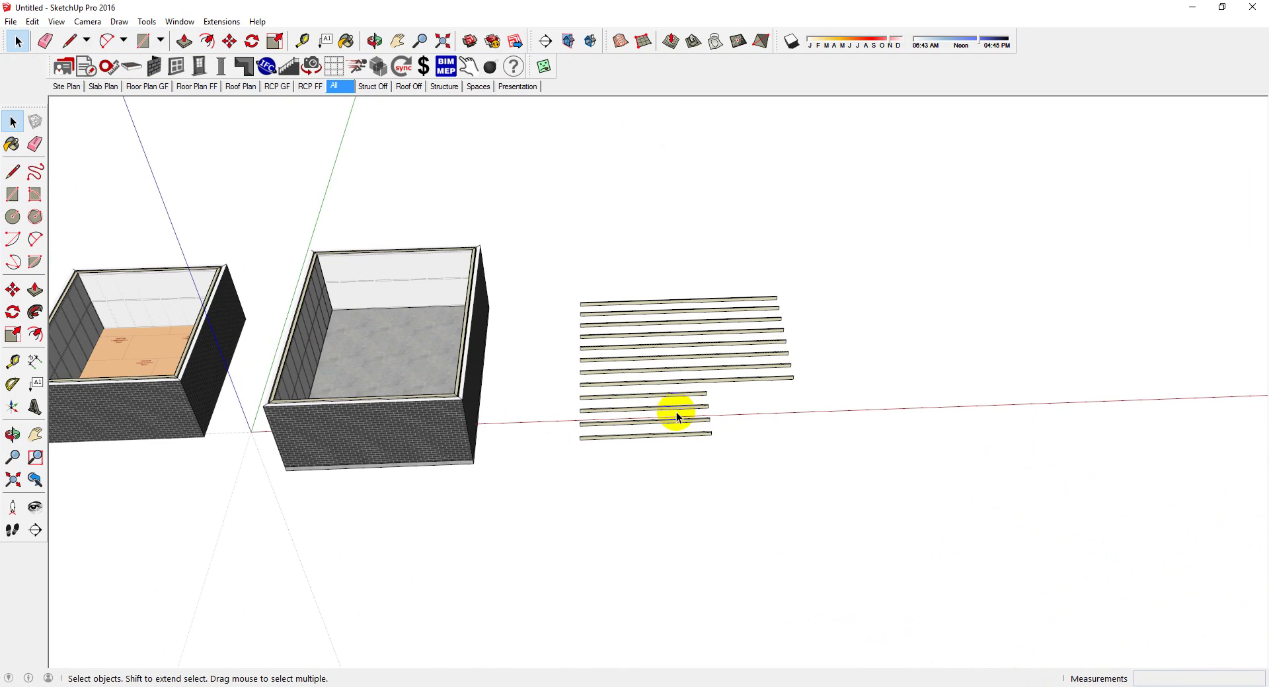
{"action": "middle_click_drag", "start_coordinate": [677, 412], "coordinate": [812, 405]}
{"action": "scroll", "coordinate": [819, 402], "scroll_direction": "down", "scroll_amount": 3}
{"action": "scroll", "coordinate": [287, 418], "scroll_direction": "up", "scroll_amount": 3}
{"action": "middle_click_drag", "start_coordinate": [277, 404], "coordinate": [510, 412]}
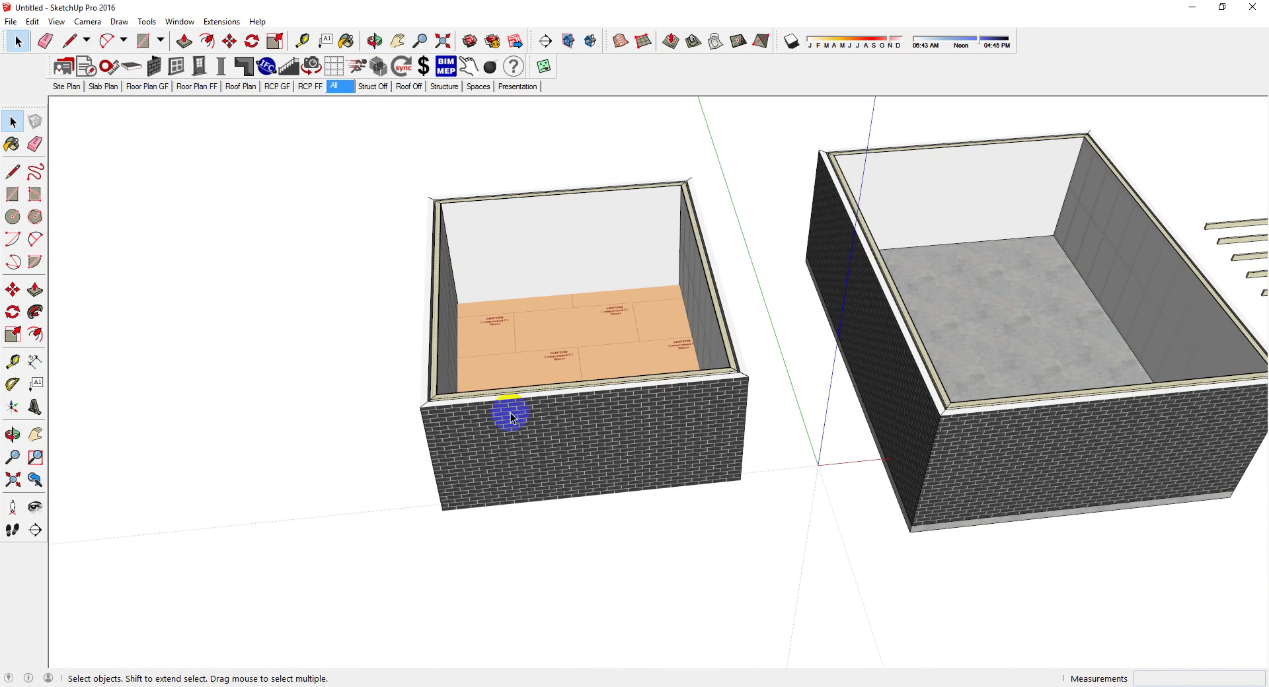
{"action": "left_click", "coordinate": [579, 323]}
{"action": "key", "text": "Delete"}
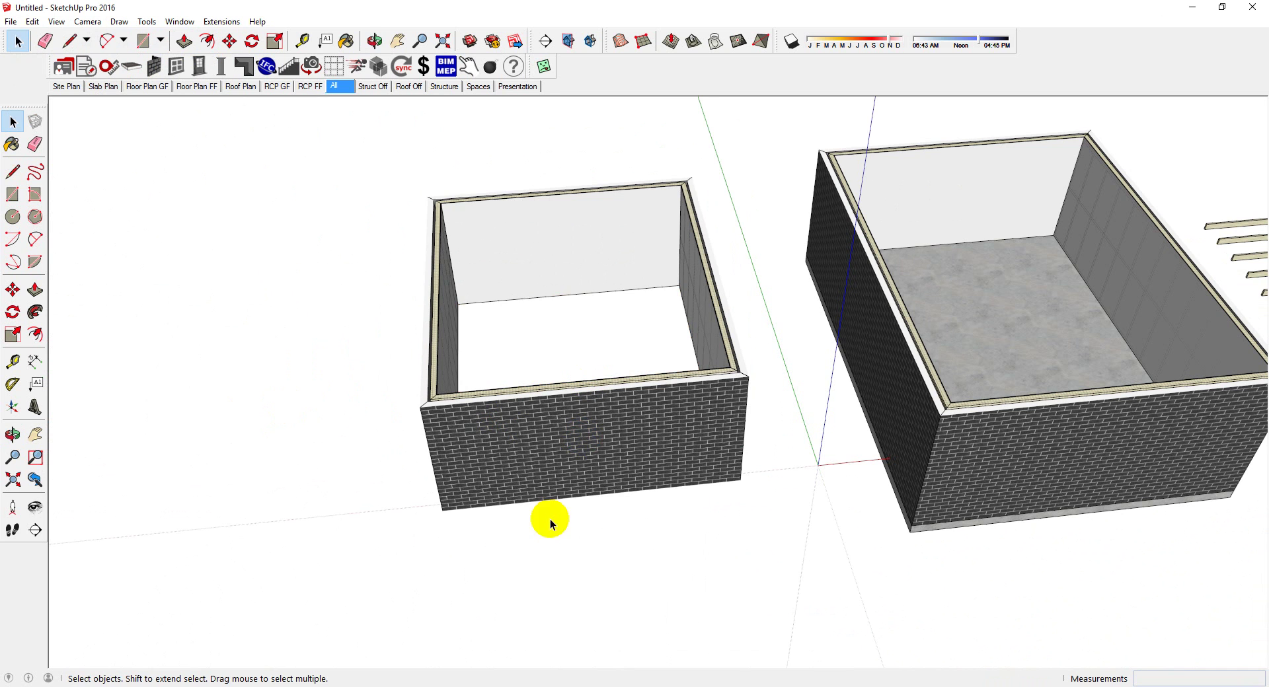
Step: Generate a floor face from the smaller room's connected walls
{"action": "middle_click_drag", "start_coordinate": [552, 518], "coordinate": [612, 395]}
{"action": "right_click", "coordinate": [612, 395]}
{"action": "mouse_move", "coordinate": [694, 618]}
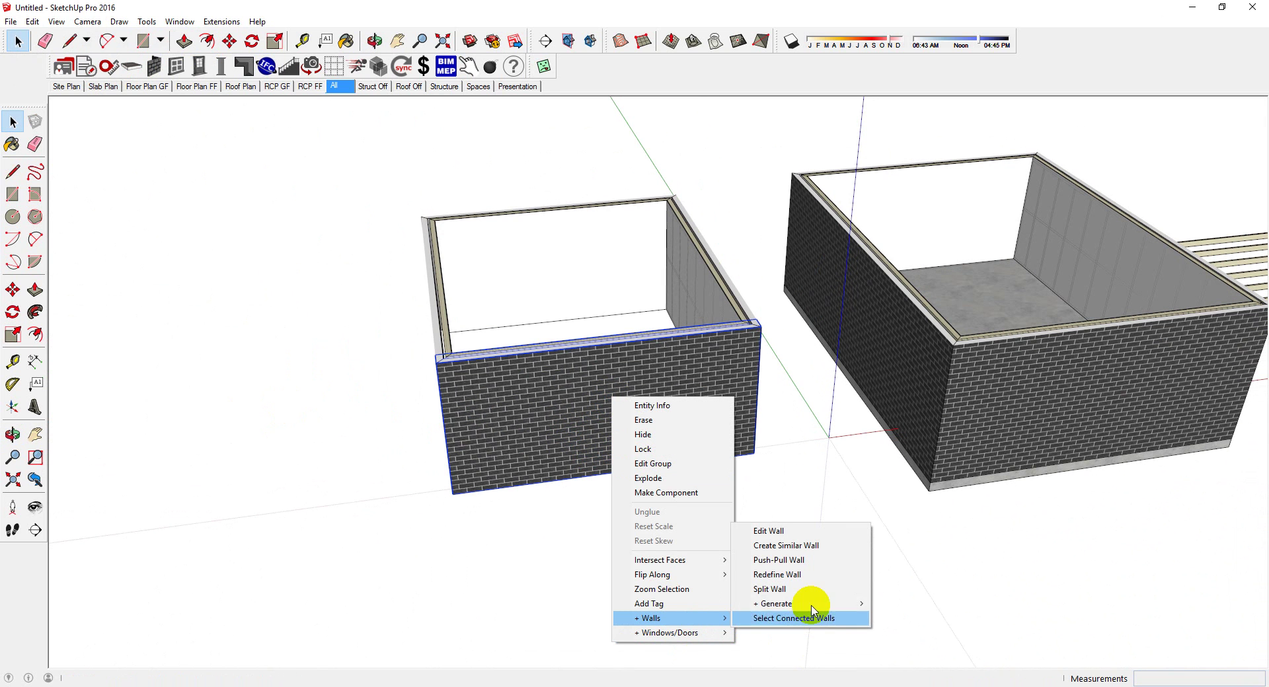
{"action": "mouse_move", "coordinate": [812, 603]}
{"action": "left_click", "coordinate": [900, 616]}
Step: Examine from below how the smaller room's floor face meets the 90x45 wall framing at the corner
{"action": "middle_click_drag", "start_coordinate": [901, 616], "coordinate": [652, 377]}
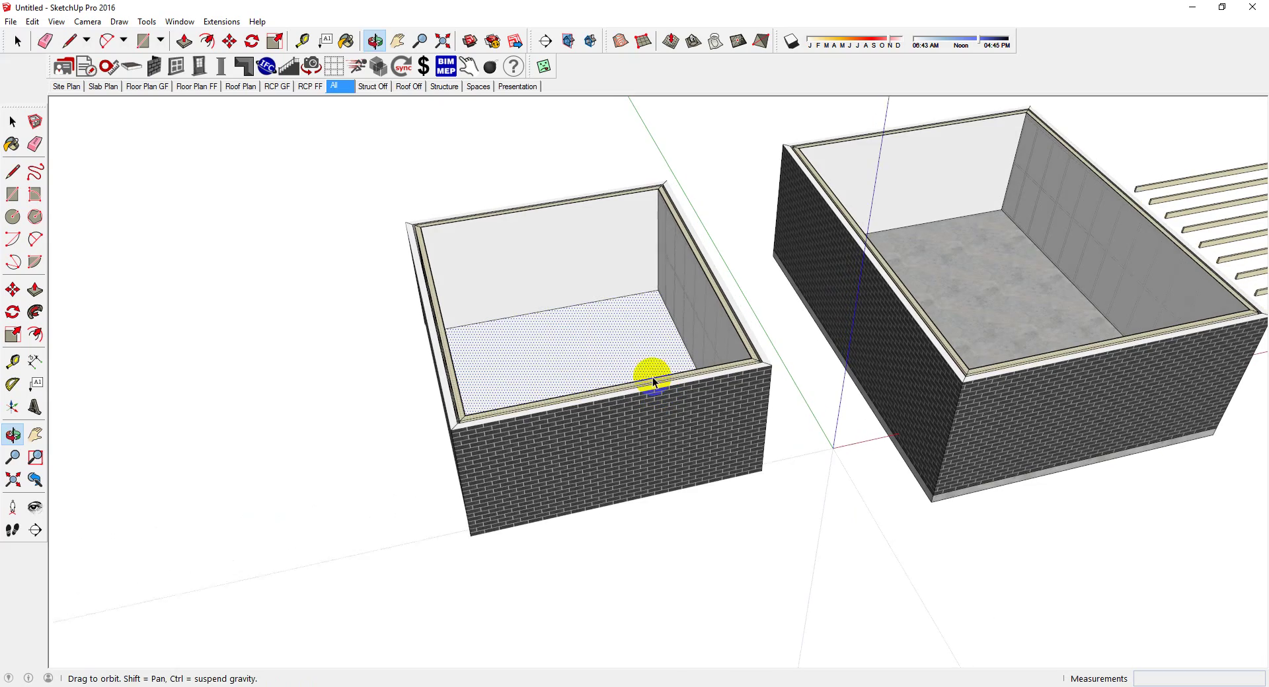
{"action": "left_click", "coordinate": [124, 67]}
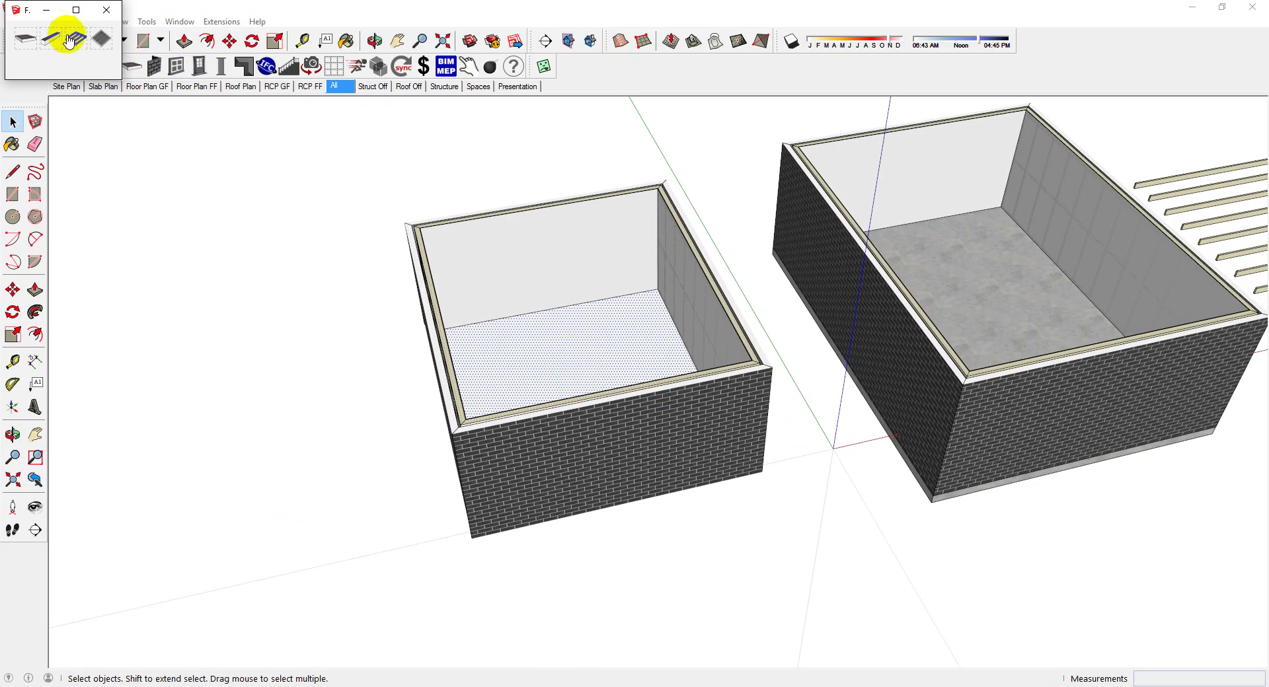
{"action": "left_click", "coordinate": [72, 40]}
{"action": "middle_click_drag", "start_coordinate": [498, 291], "coordinate": [591, 196]}
{"action": "scroll", "coordinate": [591, 196], "scroll_direction": "up", "scroll_amount": 10}
{"action": "middle_click_drag", "start_coordinate": [510, 212], "coordinate": [424, 172]}
{"action": "scroll", "coordinate": [476, 261], "scroll_direction": "down", "scroll_amount": 3}
{"action": "scroll", "coordinate": [472, 251], "scroll_direction": "up", "scroll_amount": 5}
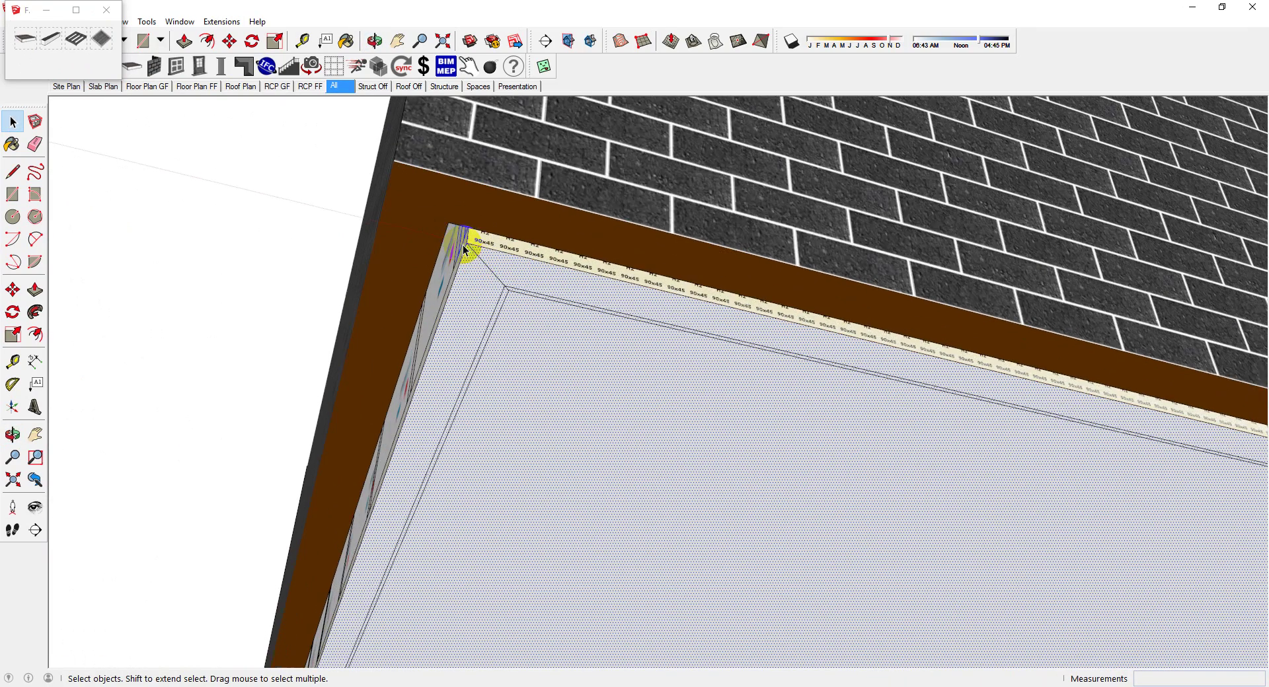
{"action": "scroll", "coordinate": [466, 242], "scroll_direction": "up", "scroll_amount": 2}
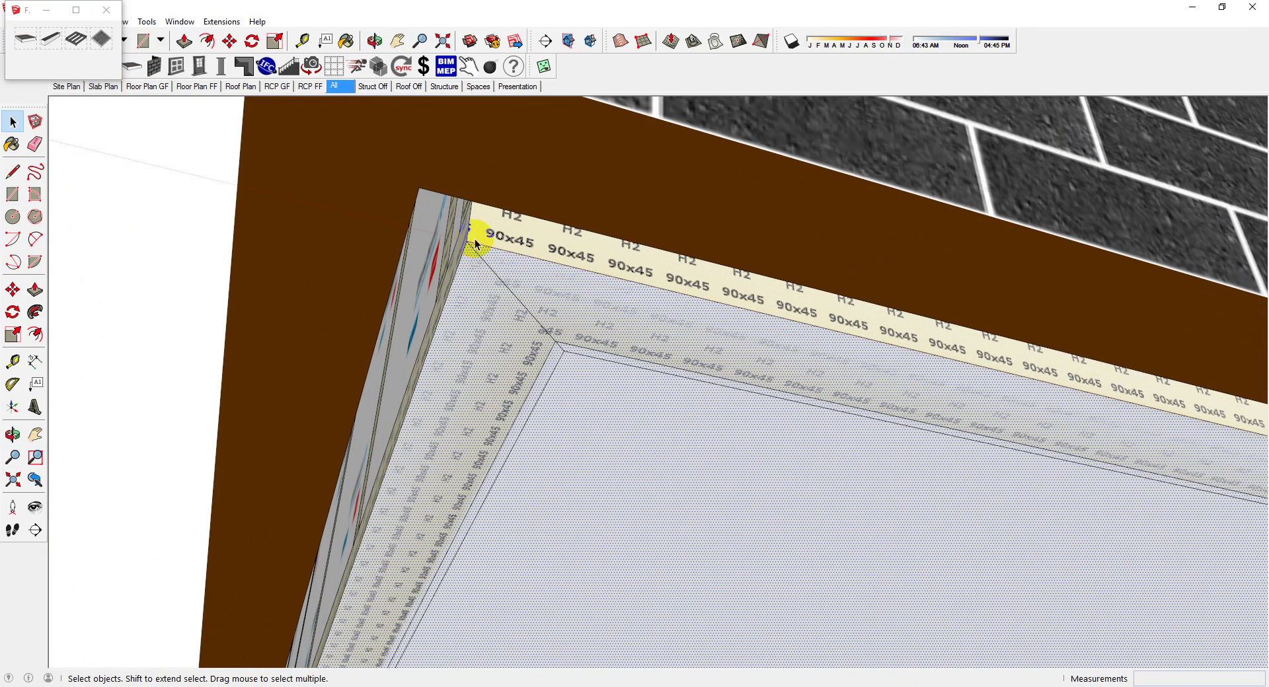
{"action": "scroll", "coordinate": [468, 258], "scroll_direction": "down", "scroll_amount": 3}
{"action": "scroll", "coordinate": [462, 241], "scroll_direction": "up", "scroll_amount": 2}
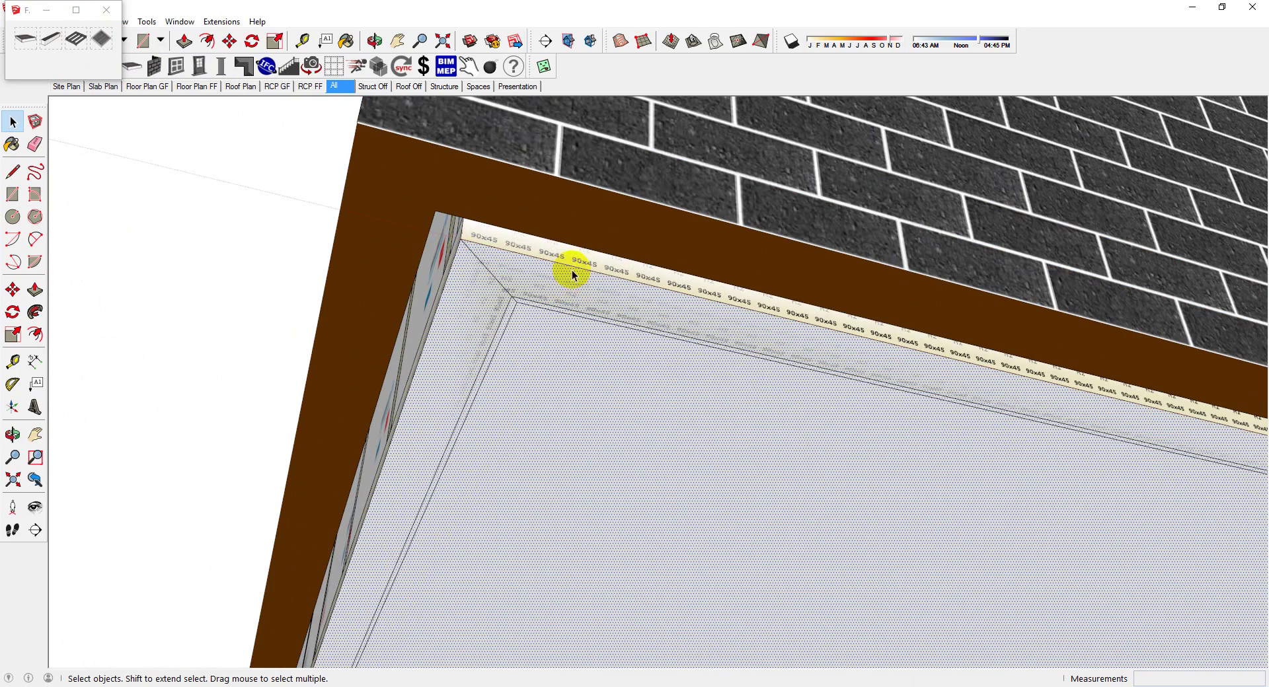
Step: Try moving one edge of the smaller room's floor face 150 mm outward to the outer edge of the brick wall
{"action": "left_click", "coordinate": [573, 269]}
{"action": "middle_click_drag", "start_coordinate": [379, 251], "coordinate": [617, 254]}
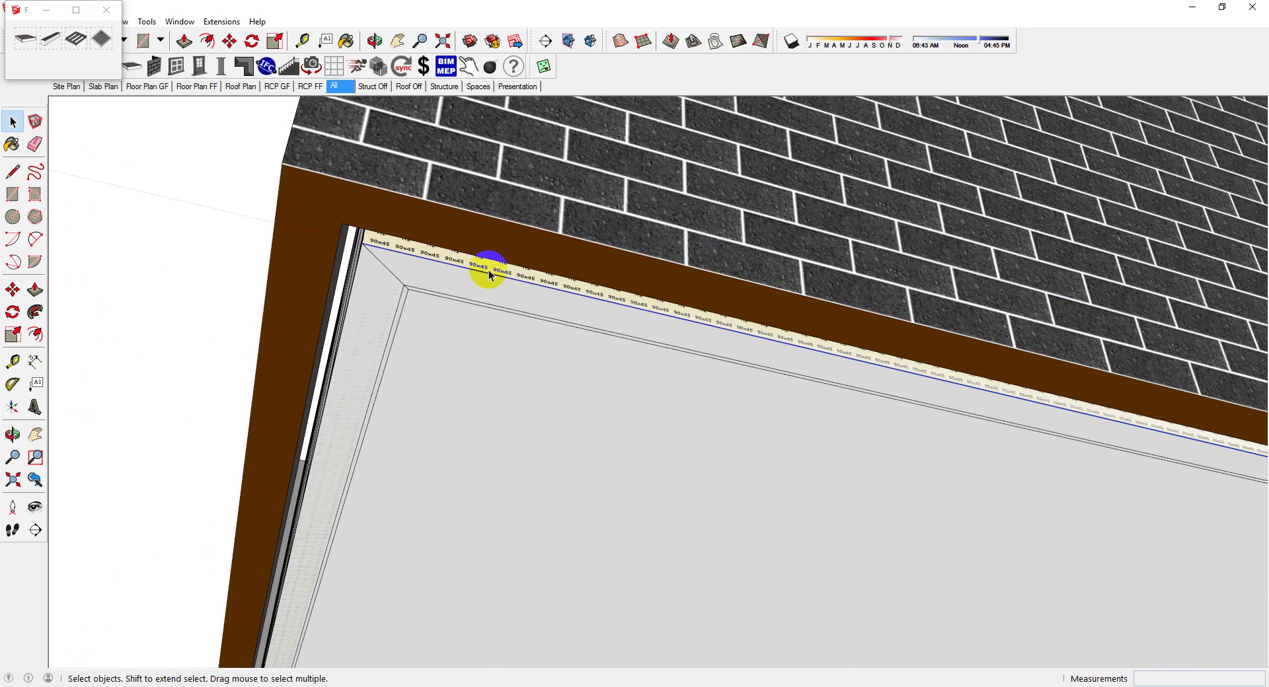
{"action": "scroll", "coordinate": [456, 258], "scroll_direction": "up", "scroll_amount": 2}
{"action": "key", "text": "m"}
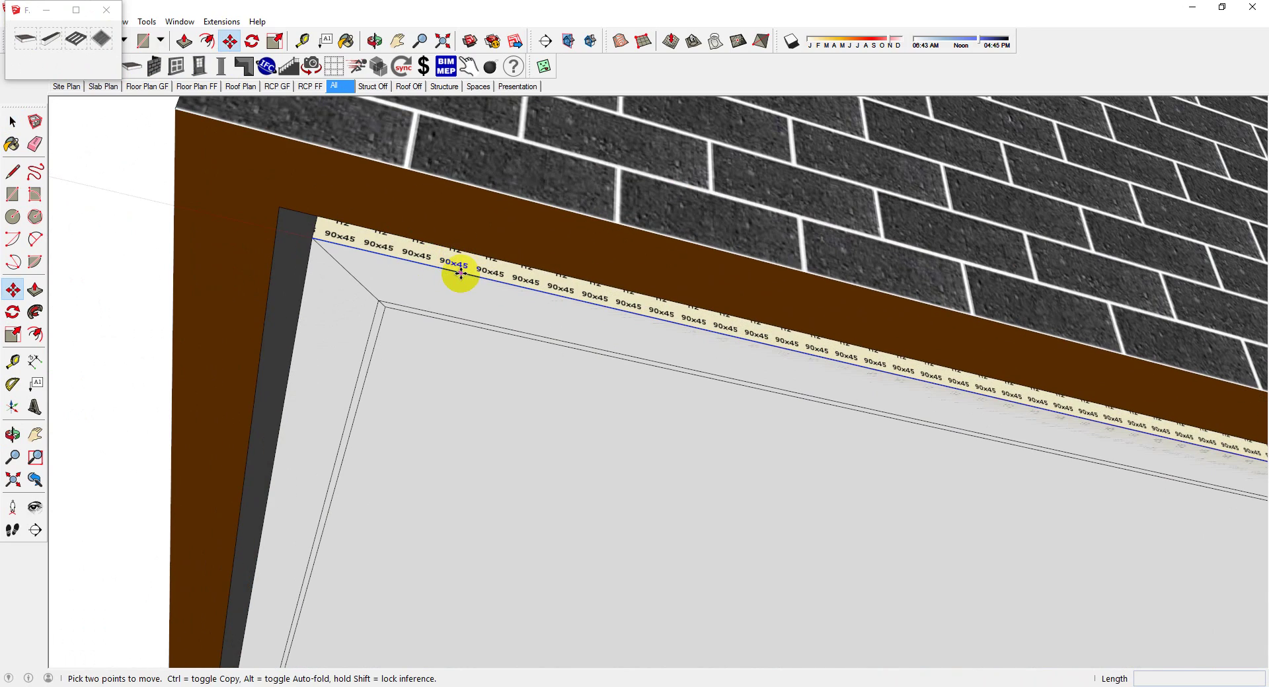
{"action": "left_click", "coordinate": [461, 264]}
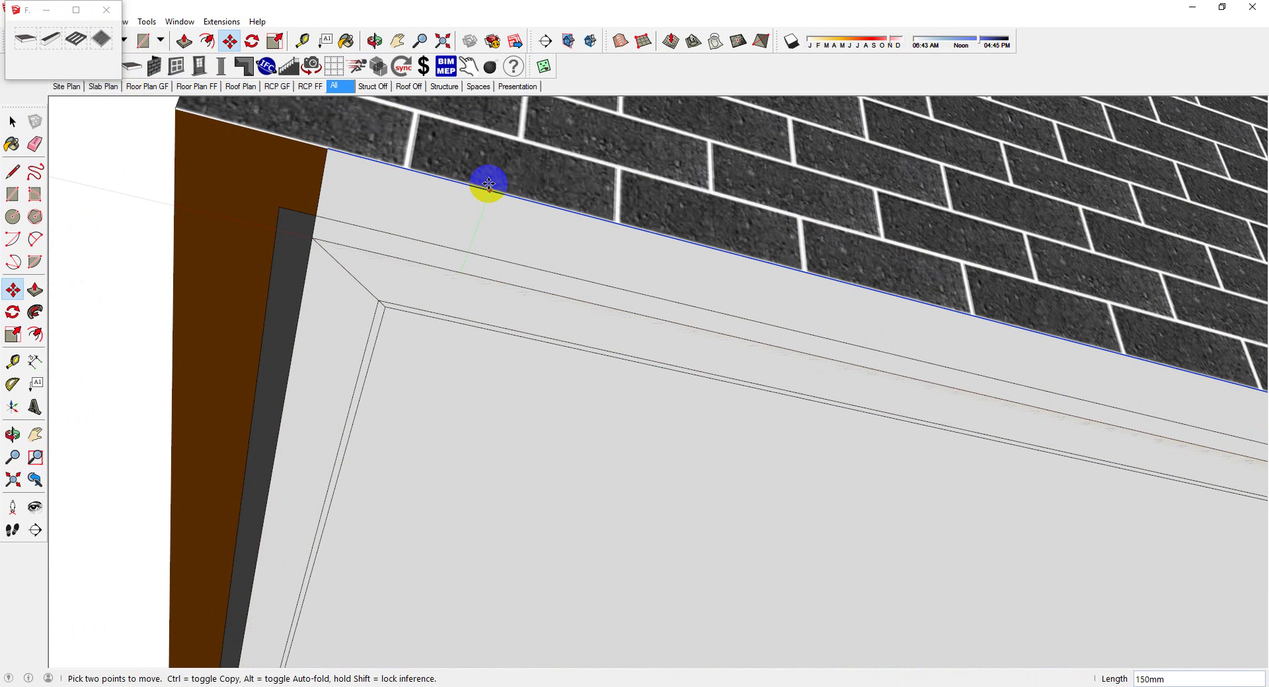
{"action": "left_click", "coordinate": [492, 191]}
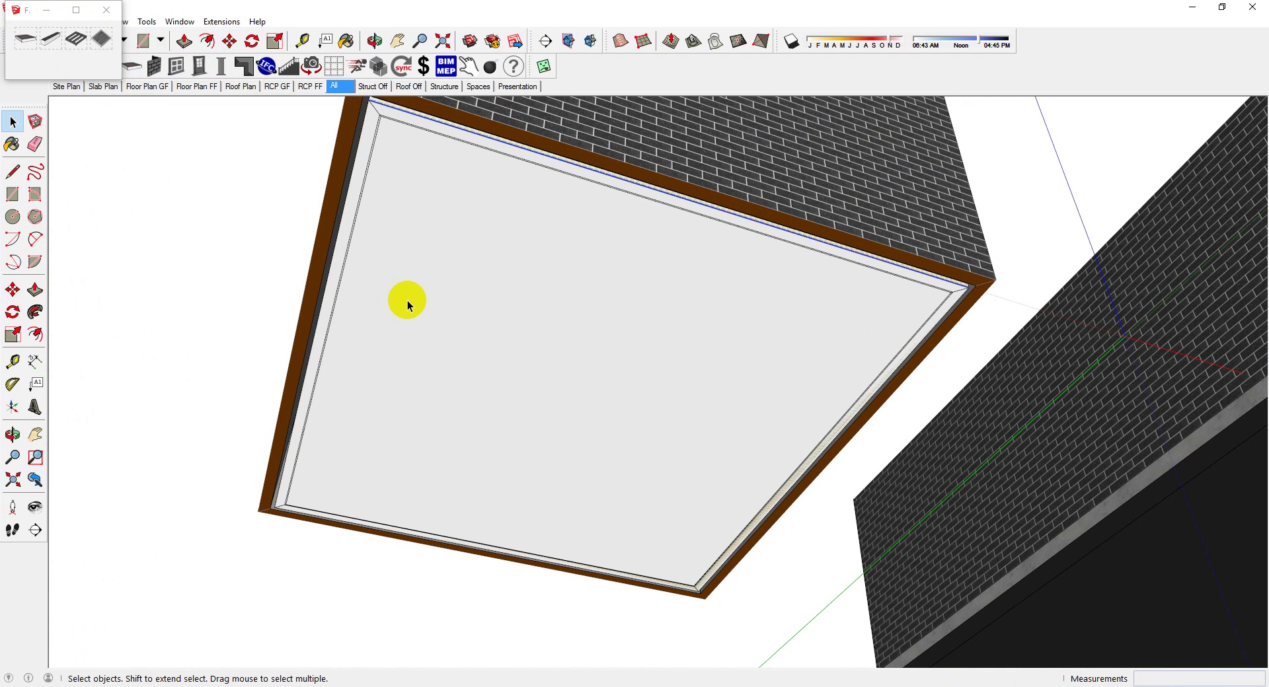
Step: Split the smaller room's floor face into two halves with a line across it parallel to the red axis
{"action": "left_click", "coordinate": [339, 268]}
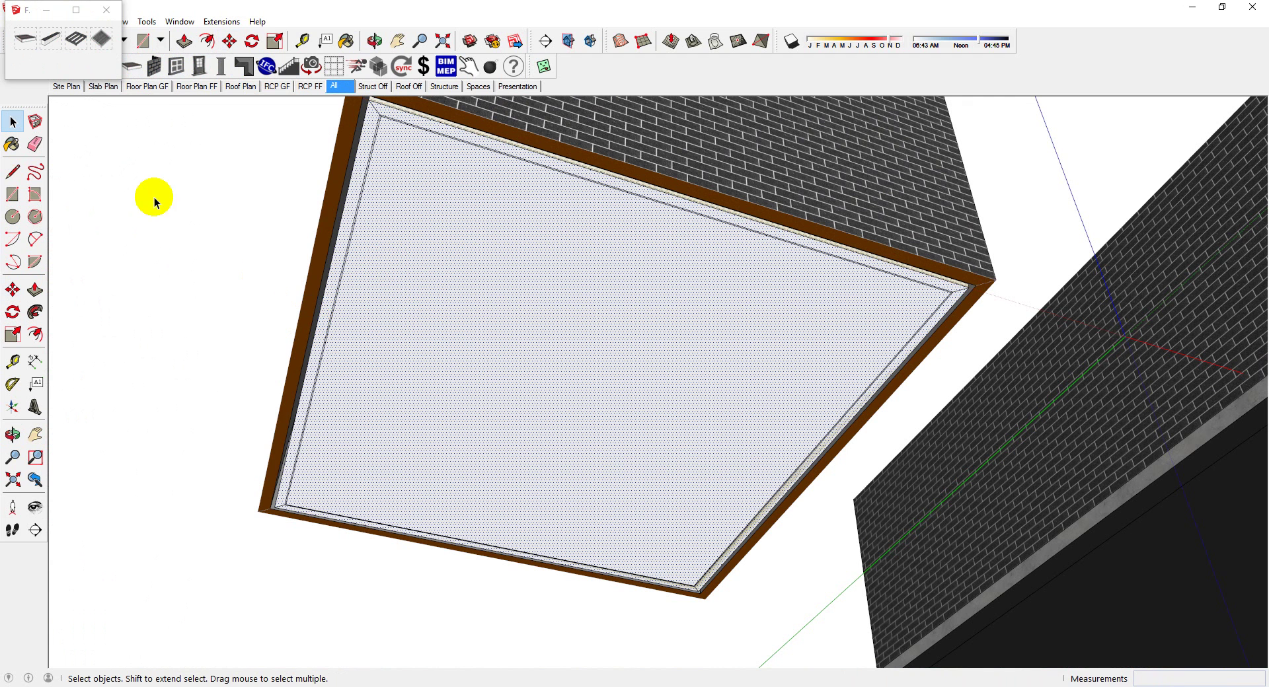
{"action": "left_click", "coordinate": [13, 171]}
{"action": "left_click", "coordinate": [326, 285]}
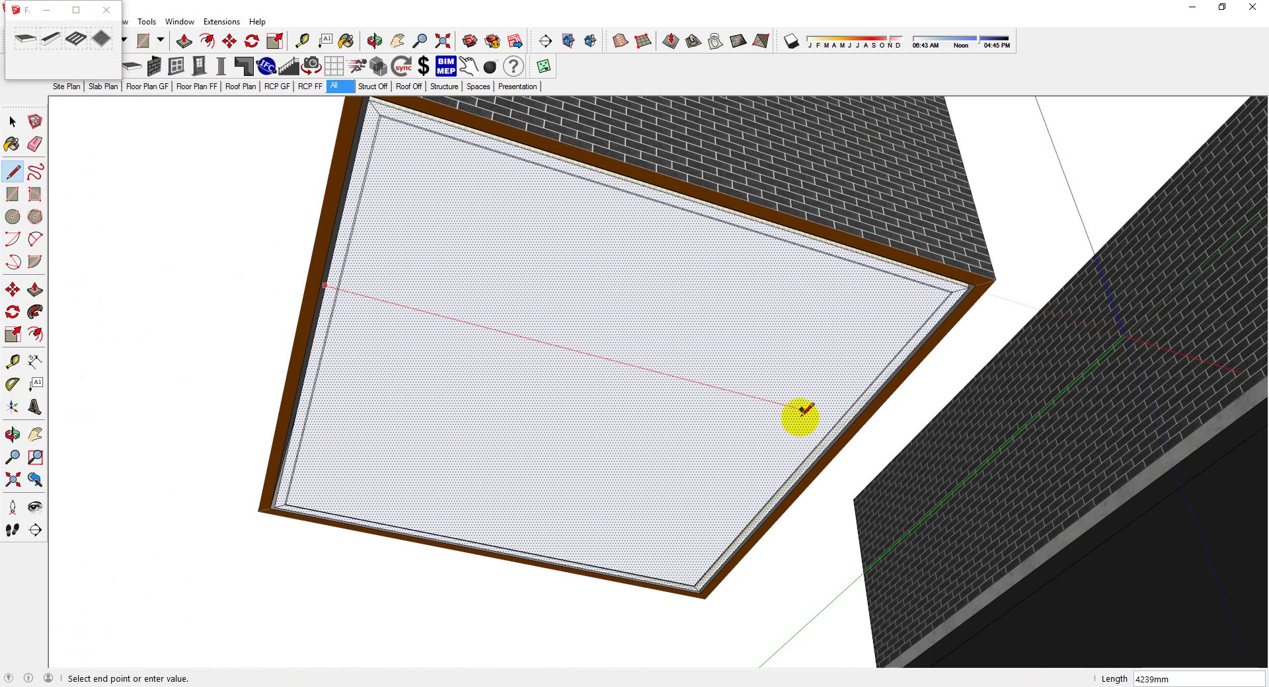
{"action": "left_click", "coordinate": [848, 428]}
{"action": "key", "text": "space"}
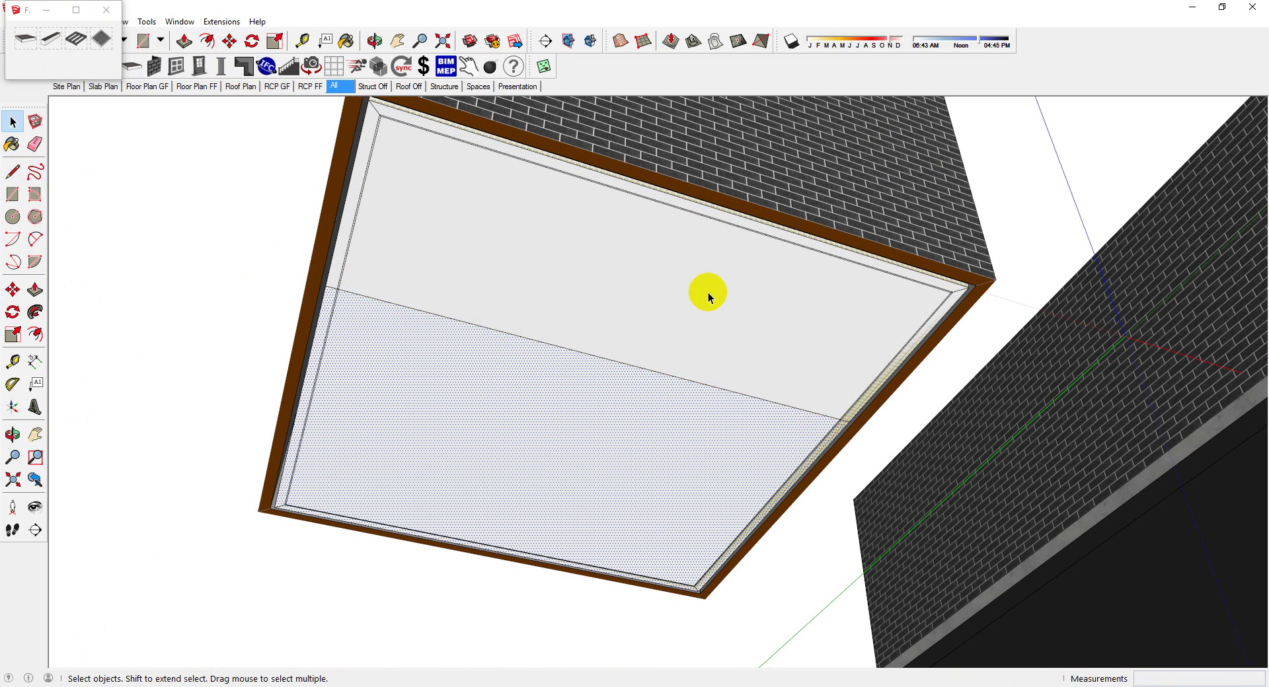
Step: Create 140x35 solid timber joists at 600 mm spacing below both halves of the floor face, with perpendicular joist directions
{"action": "left_click", "coordinate": [708, 292]}
{"action": "left_click", "coordinate": [637, 419]}
{"action": "left_click", "coordinate": [653, 300]}
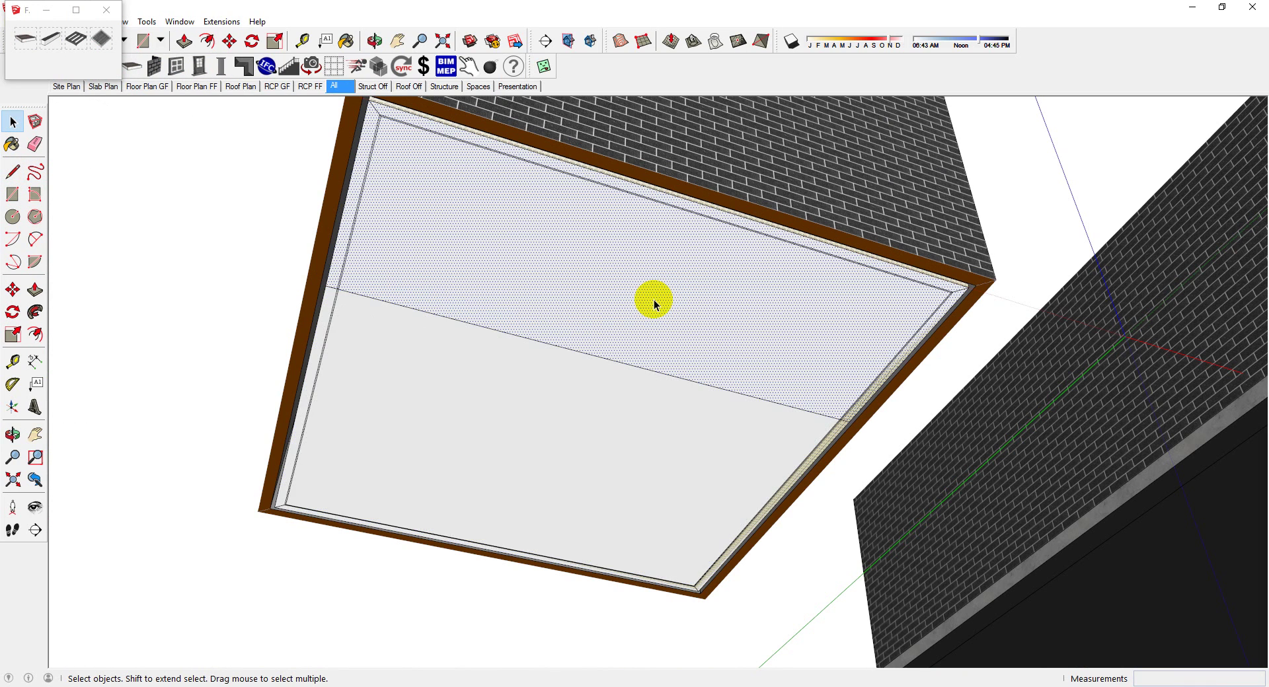
{"action": "left_click", "coordinate": [622, 377]}
{"action": "left_click", "coordinate": [610, 296]}
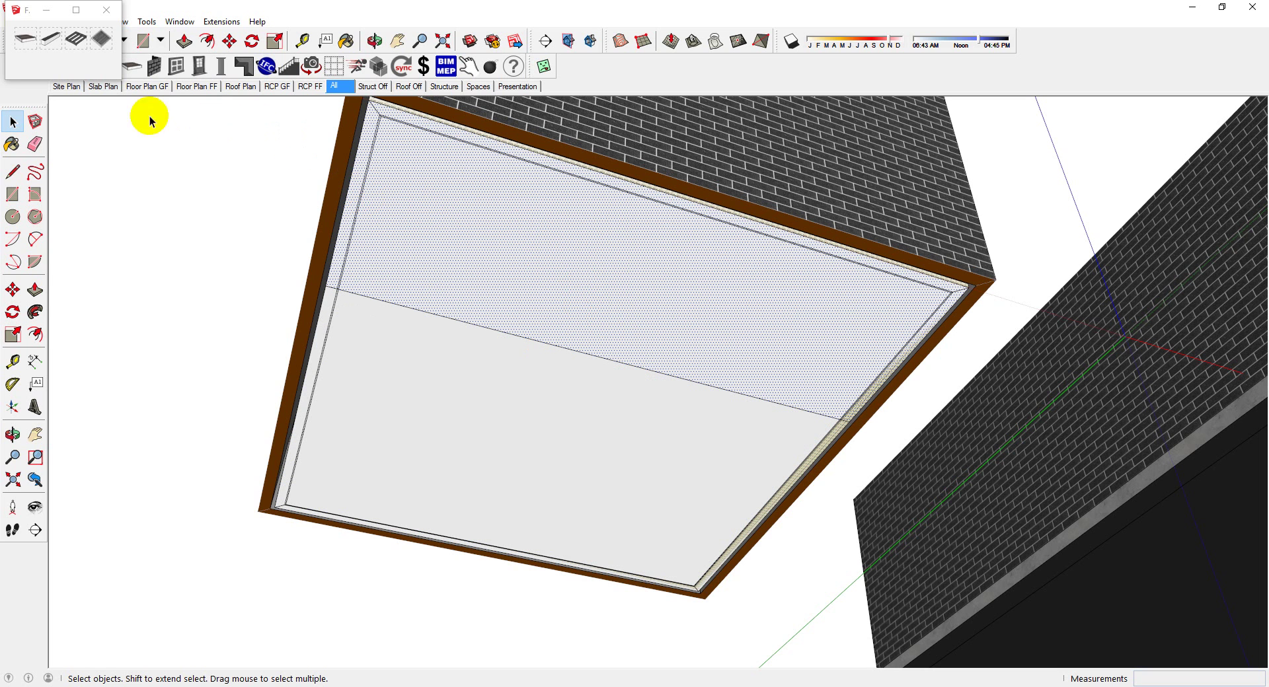
{"action": "left_click", "coordinate": [75, 39]}
{"action": "left_click", "coordinate": [587, 318]}
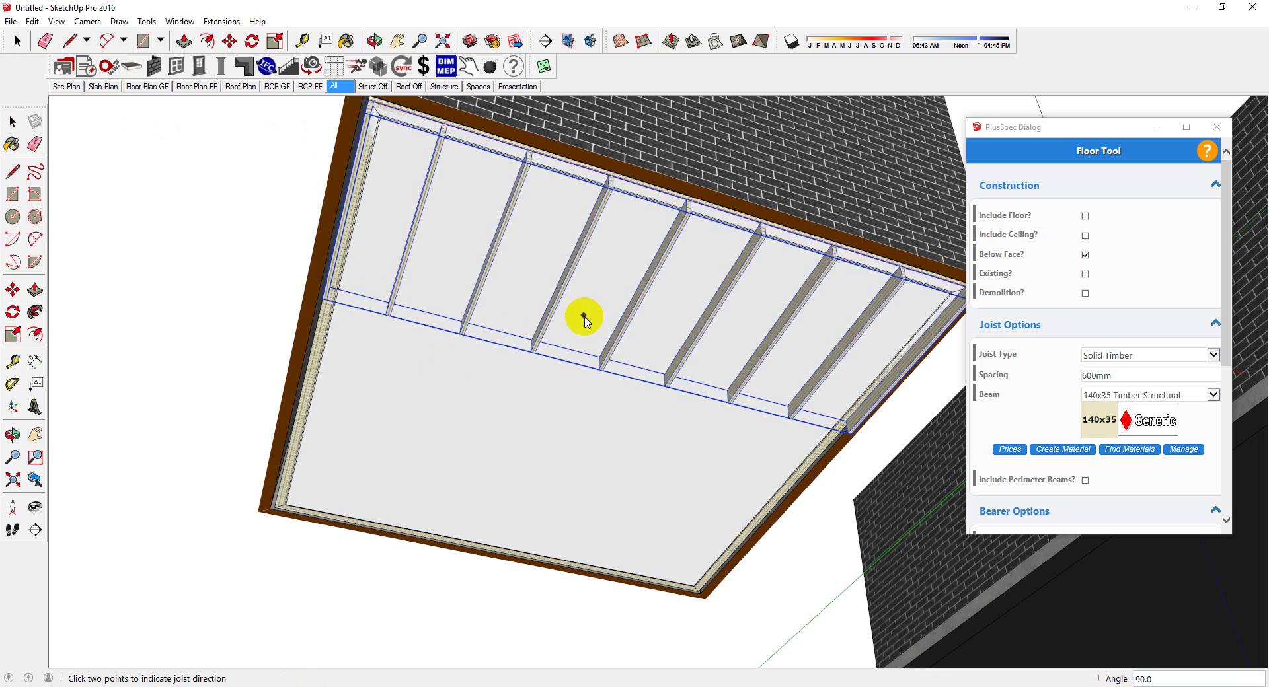
{"action": "left_click", "coordinate": [450, 419]}
{"action": "left_click", "coordinate": [646, 469]}
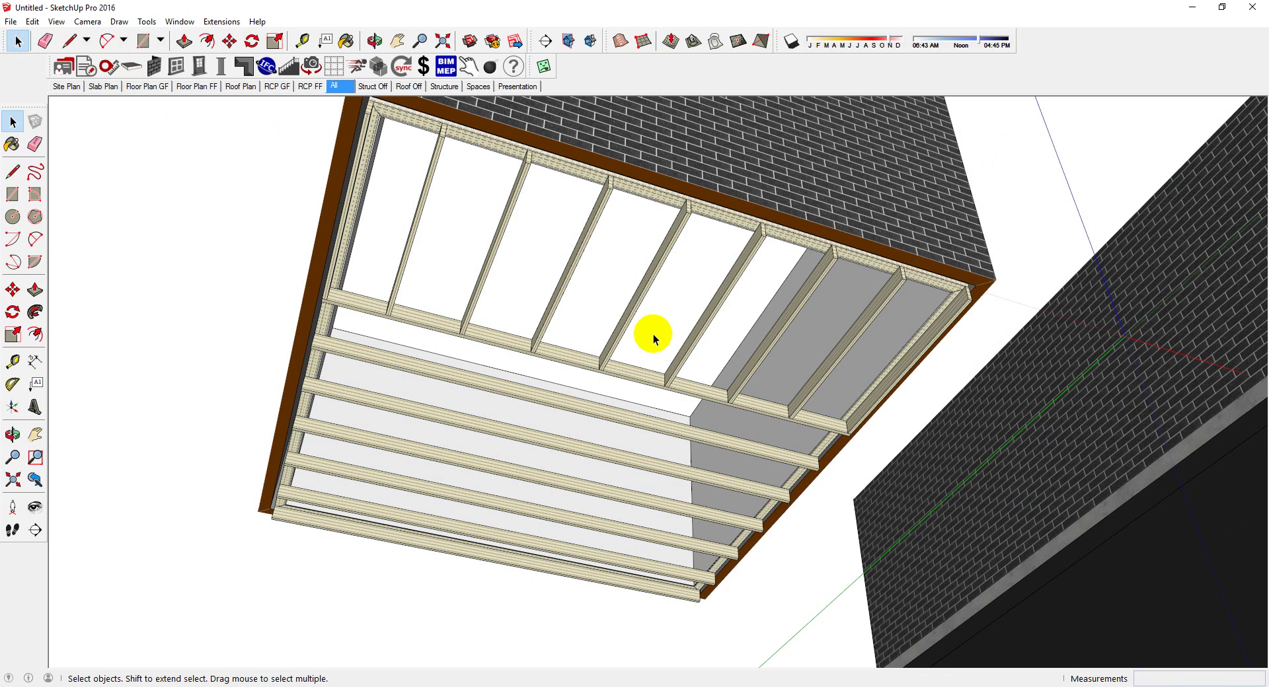
Step: Switch the model to the Struct Off scene
{"action": "key", "text": "Page_Down"}
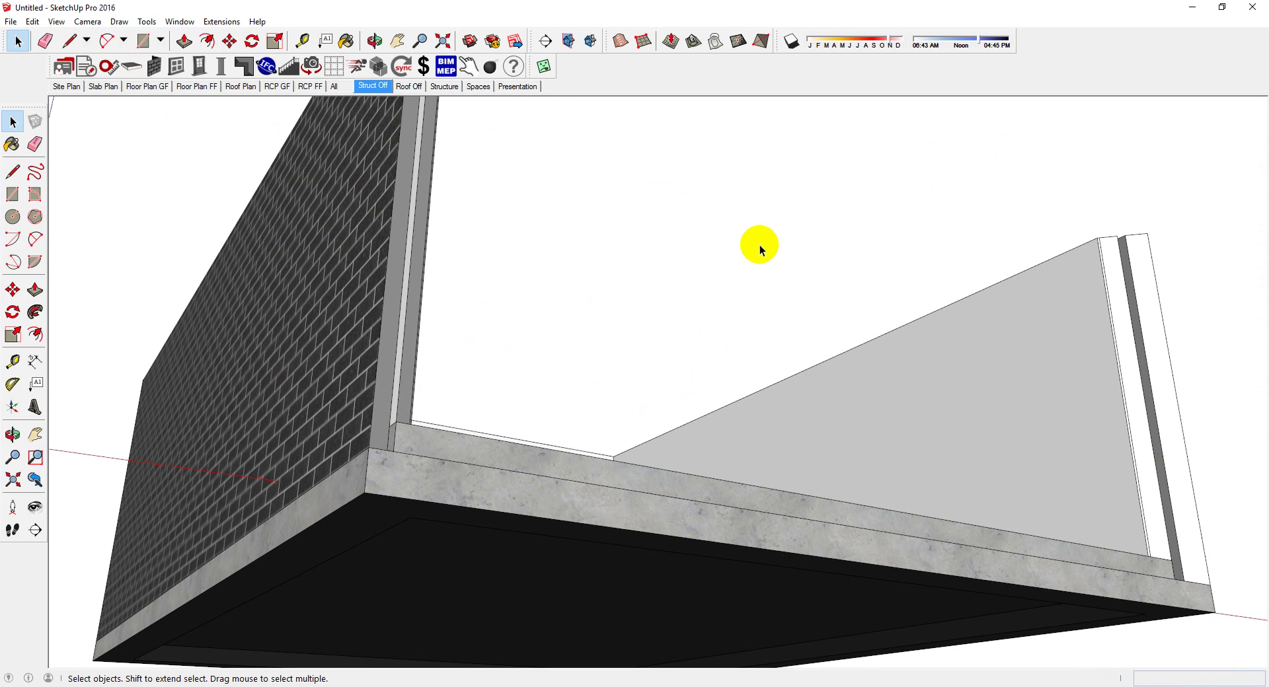